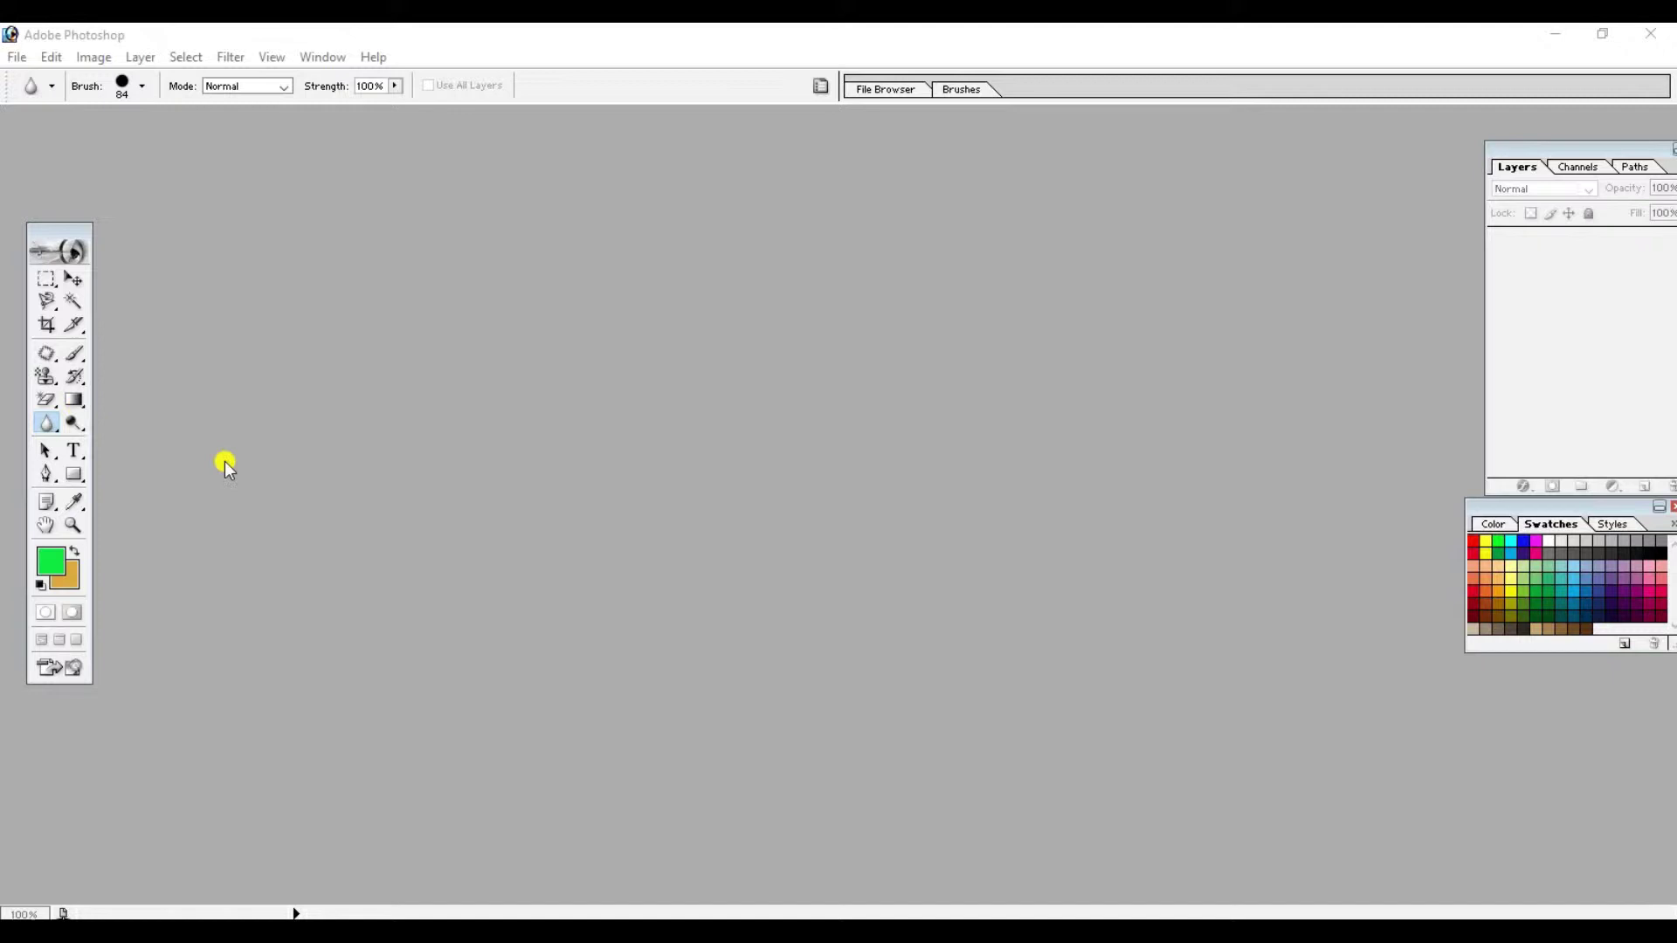
Step: Select the Blur tool and reveal its flyout of blur, sharpen and smudge options
click(47, 427)
drag(48, 433, 103, 463)
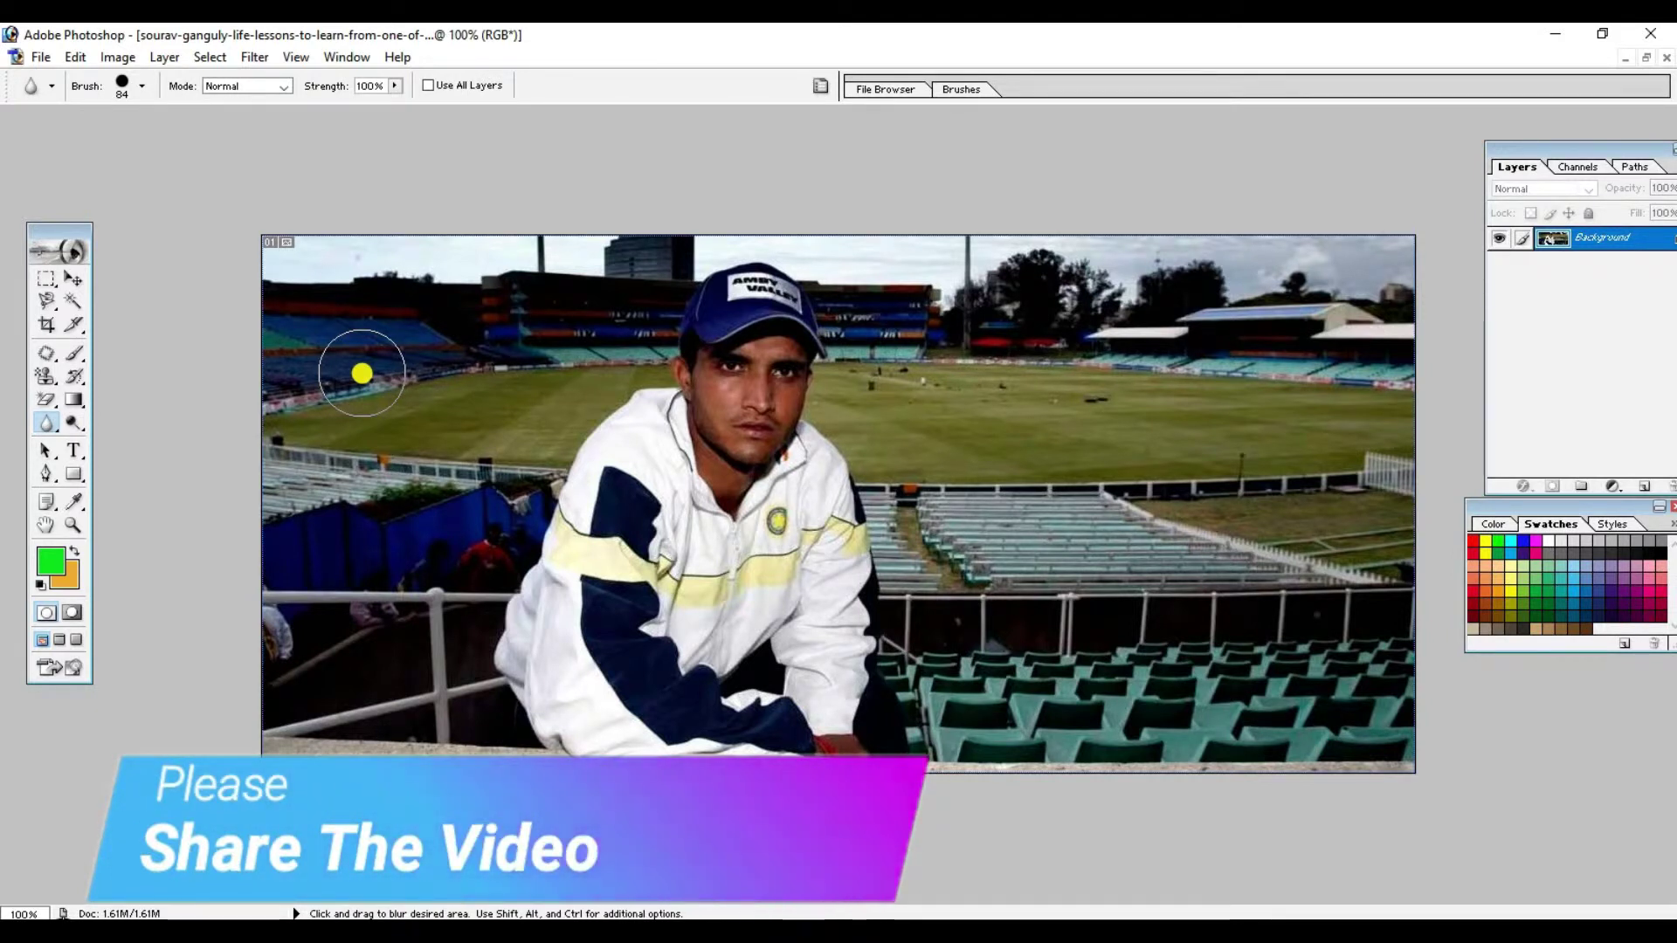
Step: Blur the stands, trees, top buildings and field surrounding the cricketer with repeated strokes
drag(300, 292, 318, 280)
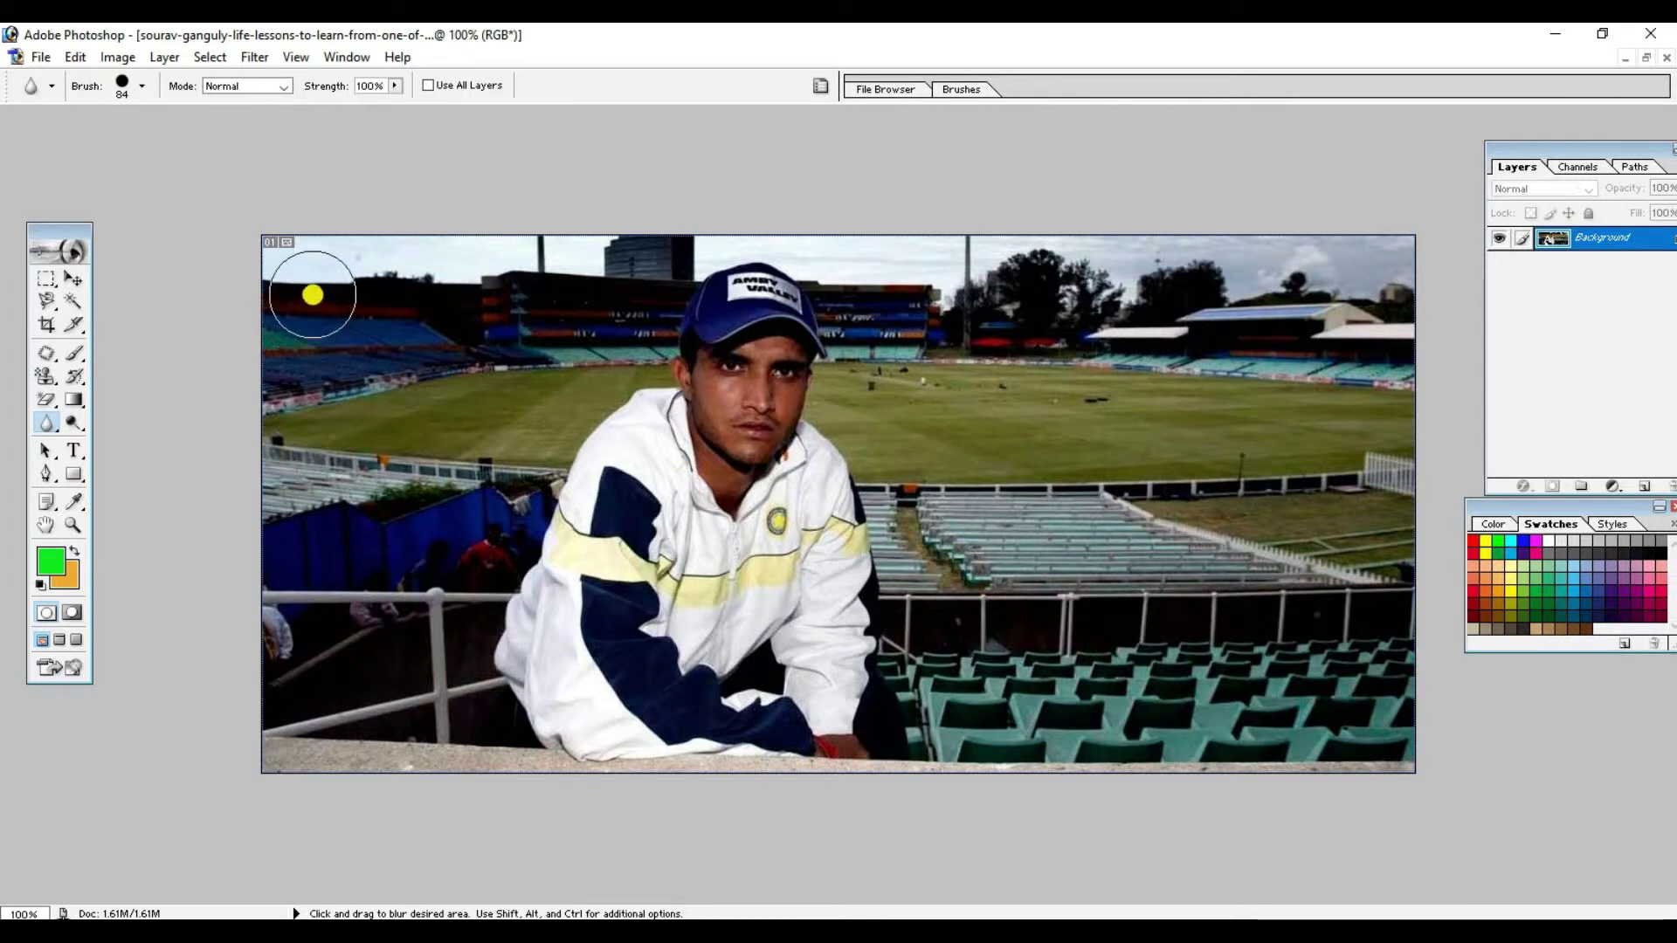
mouse_move(457, 341)
mouse_down()
mouse_move(582, 363)
mouse_move(479, 449)
mouse_move(468, 363)
mouse_move(486, 291)
mouse_move(504, 289)
mouse_move(438, 314)
mouse_move(1392, 378)
mouse_move(1256, 538)
mouse_up()
drag(1142, 292, 1094, 625)
mouse_move(901, 337)
mouse_down()
mouse_move(768, 236)
mouse_move(647, 274)
mouse_move(490, 524)
mouse_move(452, 666)
mouse_move(925, 722)
mouse_move(1051, 575)
mouse_up()
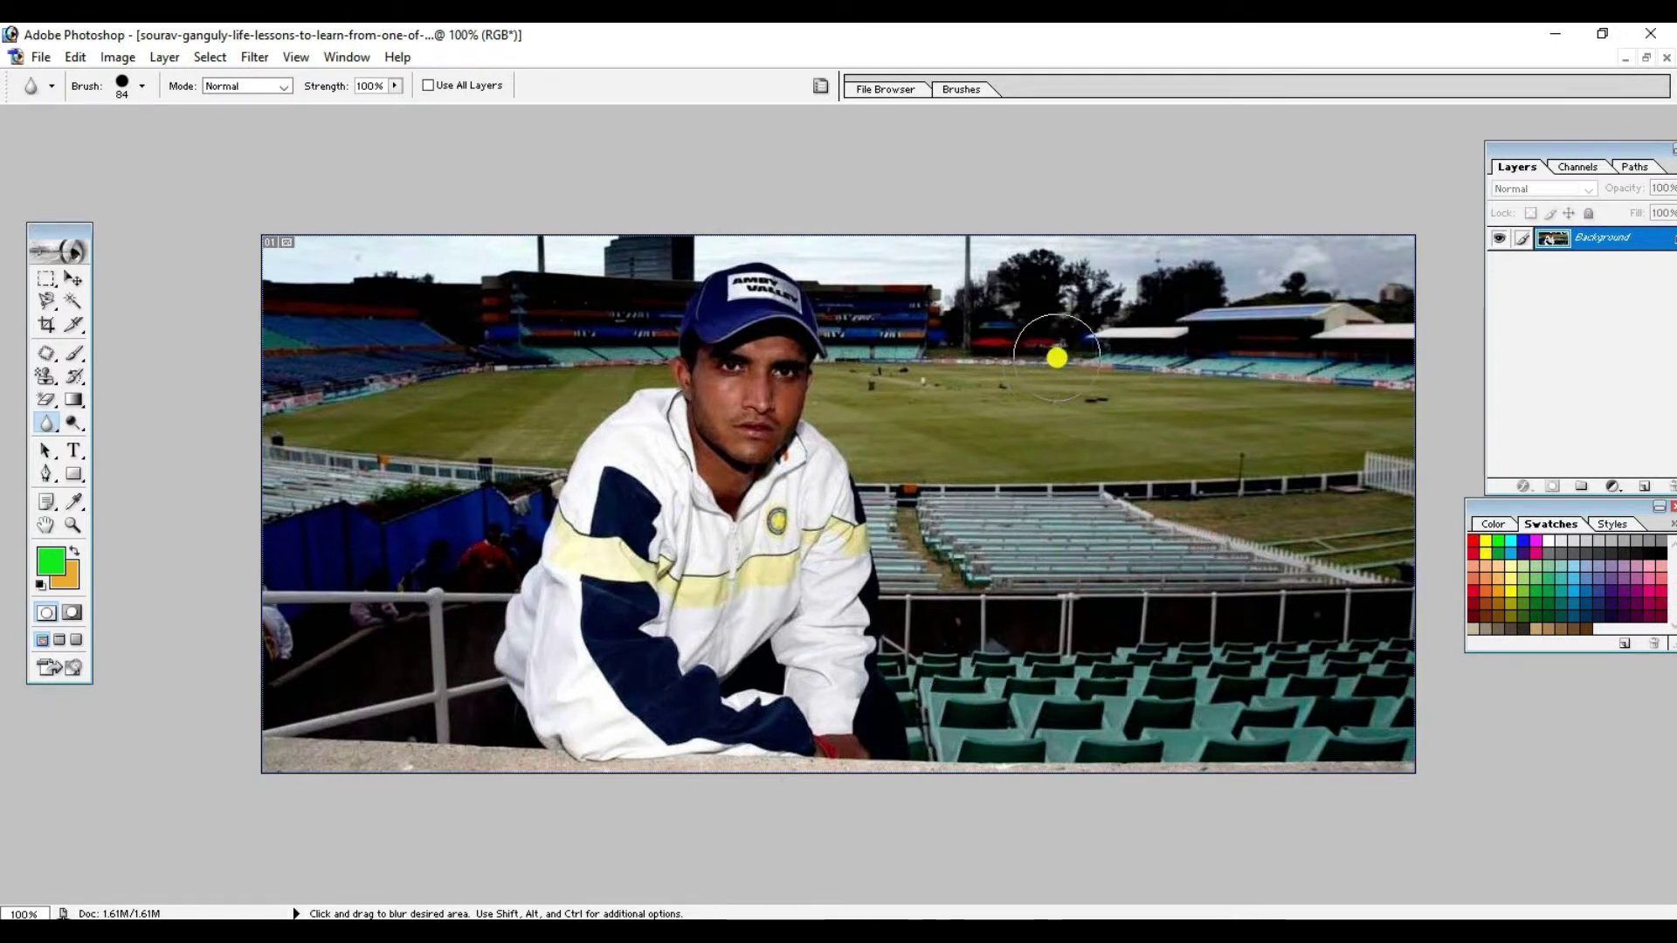
mouse_move(1099, 349)
mouse_down()
mouse_move(1317, 662)
mouse_move(1312, 325)
mouse_move(1336, 381)
mouse_move(1365, 297)
mouse_move(1175, 285)
mouse_move(1423, 292)
mouse_move(1313, 277)
mouse_move(928, 300)
mouse_move(891, 254)
mouse_move(1209, 363)
mouse_move(1459, 411)
mouse_move(1325, 449)
mouse_up()
mouse_move(1160, 384)
mouse_down()
mouse_move(1266, 325)
mouse_move(1426, 292)
mouse_move(1366, 512)
mouse_move(1209, 611)
mouse_move(1327, 667)
mouse_move(1375, 823)
mouse_up()
mouse_move(1218, 671)
mouse_down()
mouse_move(1041, 592)
mouse_move(1109, 592)
mouse_move(1067, 590)
mouse_move(931, 455)
mouse_move(873, 445)
mouse_move(857, 404)
mouse_move(883, 588)
mouse_move(898, 474)
mouse_move(899, 580)
mouse_move(947, 592)
mouse_move(940, 371)
mouse_up()
mouse_move(915, 281)
mouse_down()
mouse_move(1243, 269)
mouse_move(1156, 246)
mouse_up()
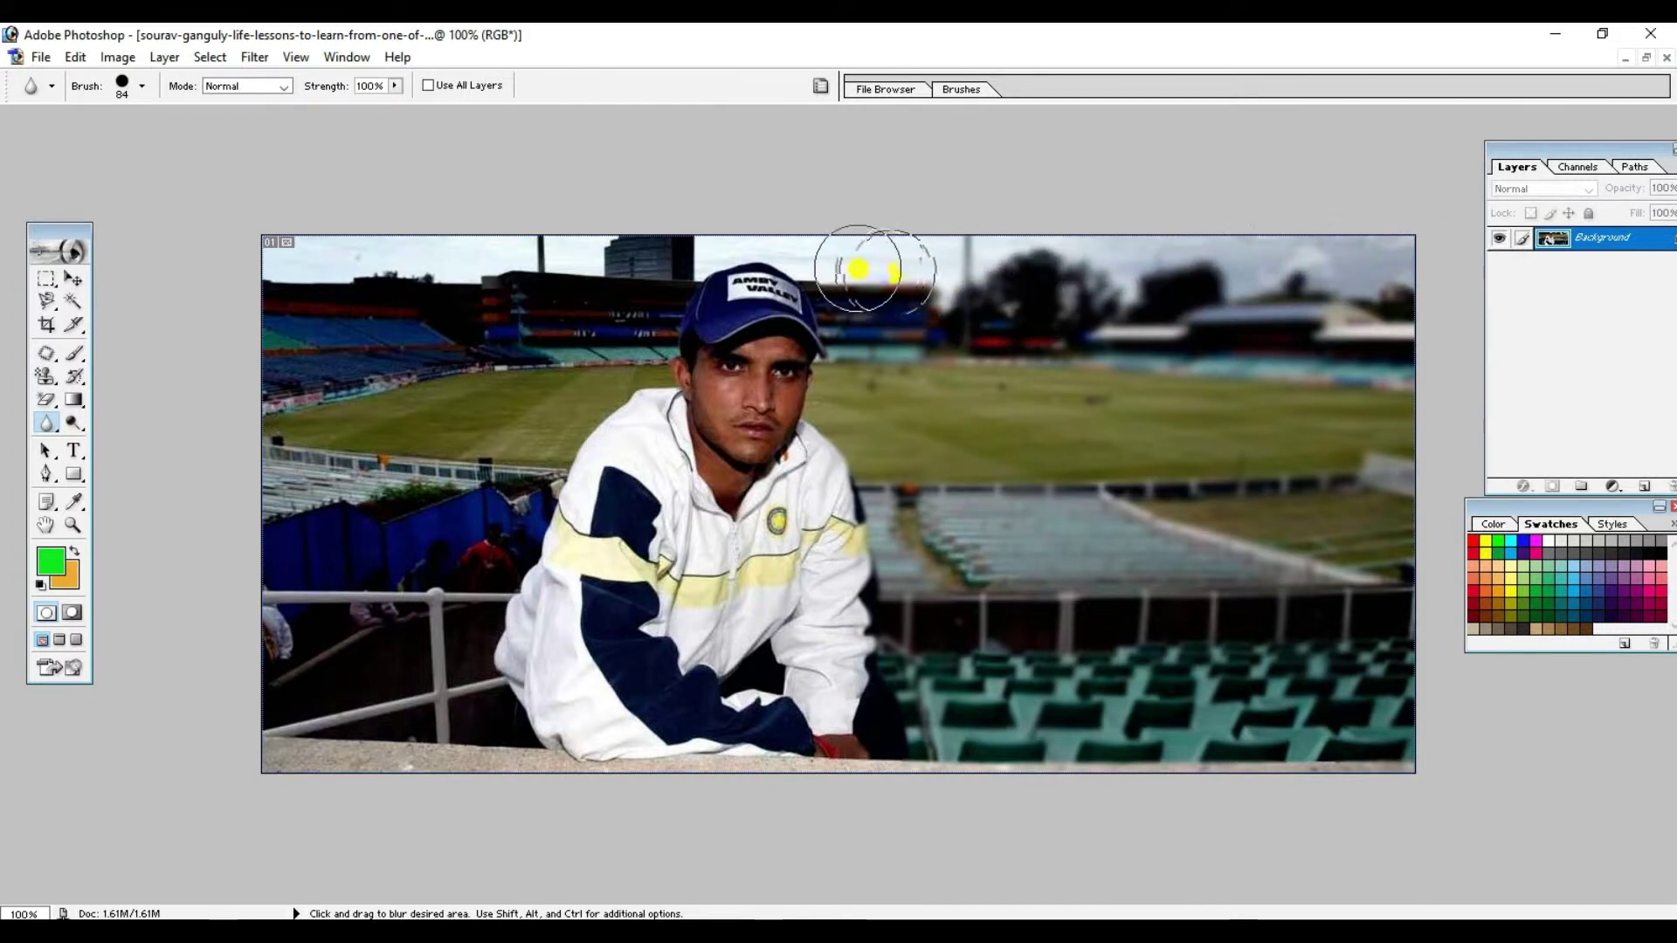
mouse_move(276, 270)
mouse_down()
mouse_move(487, 294)
mouse_move(607, 337)
mouse_move(618, 364)
mouse_move(501, 456)
mouse_move(457, 414)
mouse_move(542, 363)
mouse_move(318, 401)
mouse_move(255, 550)
mouse_move(270, 599)
mouse_move(340, 490)
mouse_move(396, 528)
mouse_move(498, 479)
mouse_move(412, 487)
mouse_move(282, 576)
mouse_move(374, 699)
mouse_move(207, 788)
mouse_move(1001, 747)
mouse_move(1037, 692)
mouse_move(599, 655)
mouse_move(495, 379)
mouse_move(644, 259)
mouse_move(749, 233)
mouse_move(899, 347)
mouse_move(937, 716)
mouse_move(1071, 700)
mouse_move(1257, 416)
mouse_move(1115, 311)
mouse_move(798, 244)
mouse_move(445, 378)
mouse_move(524, 280)
mouse_move(550, 283)
mouse_move(516, 270)
mouse_move(393, 288)
mouse_move(473, 290)
mouse_move(446, 346)
mouse_up()
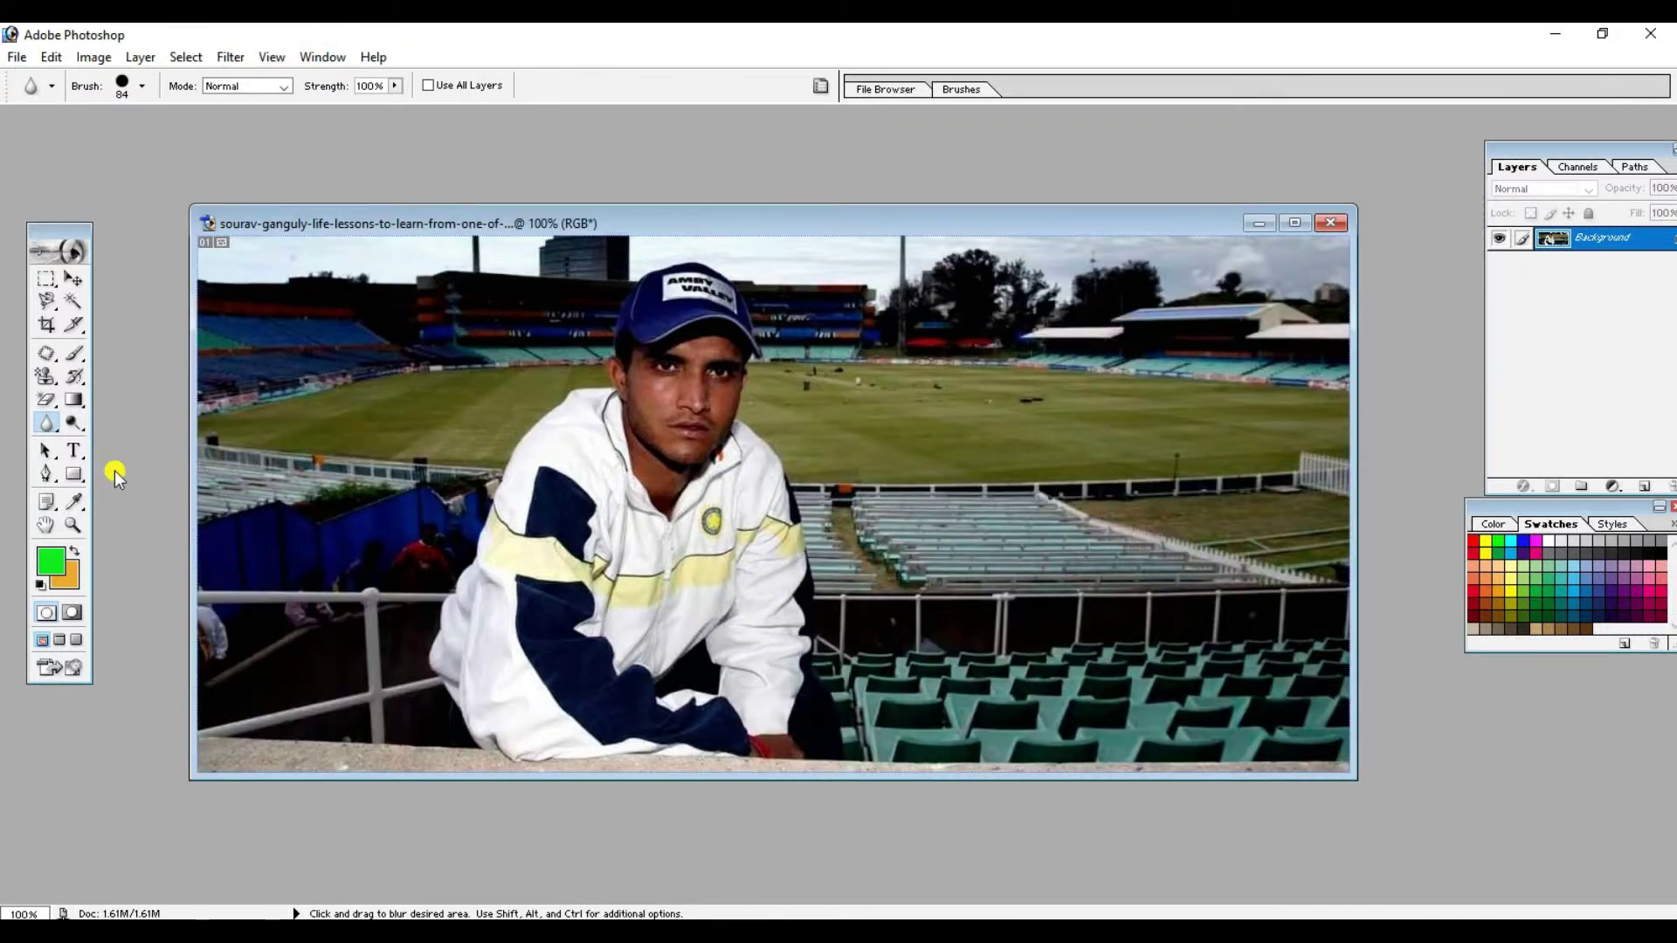
Step: Switch to the Sharpen tool with an 80 px brush diameter
click(54, 431)
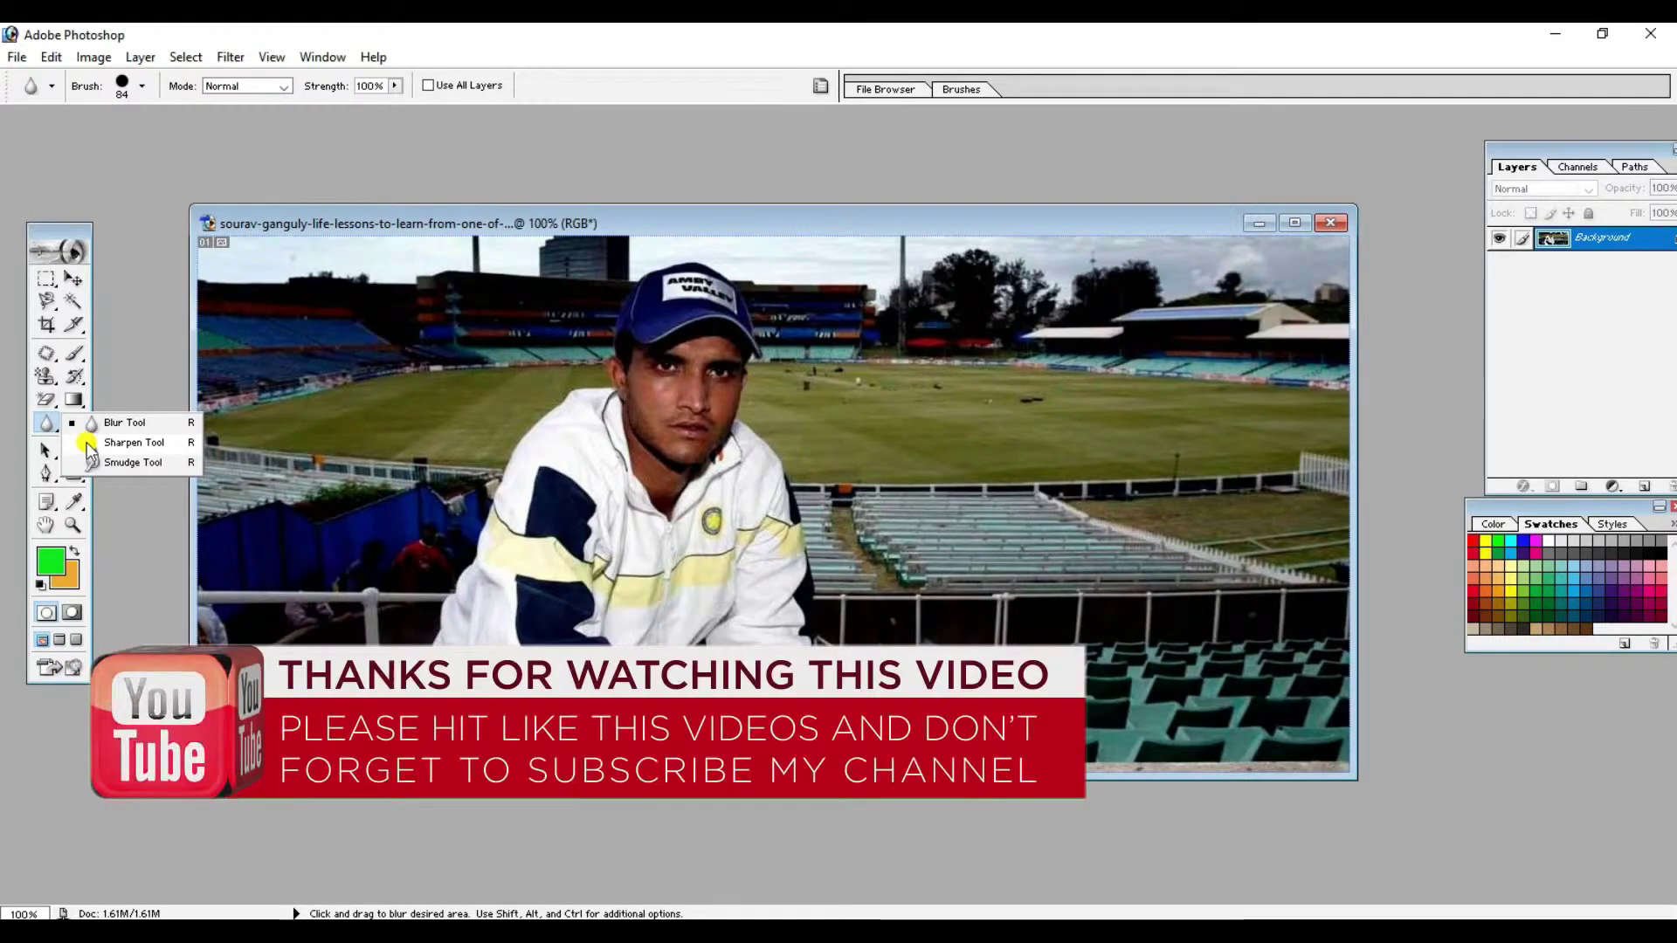
click(87, 441)
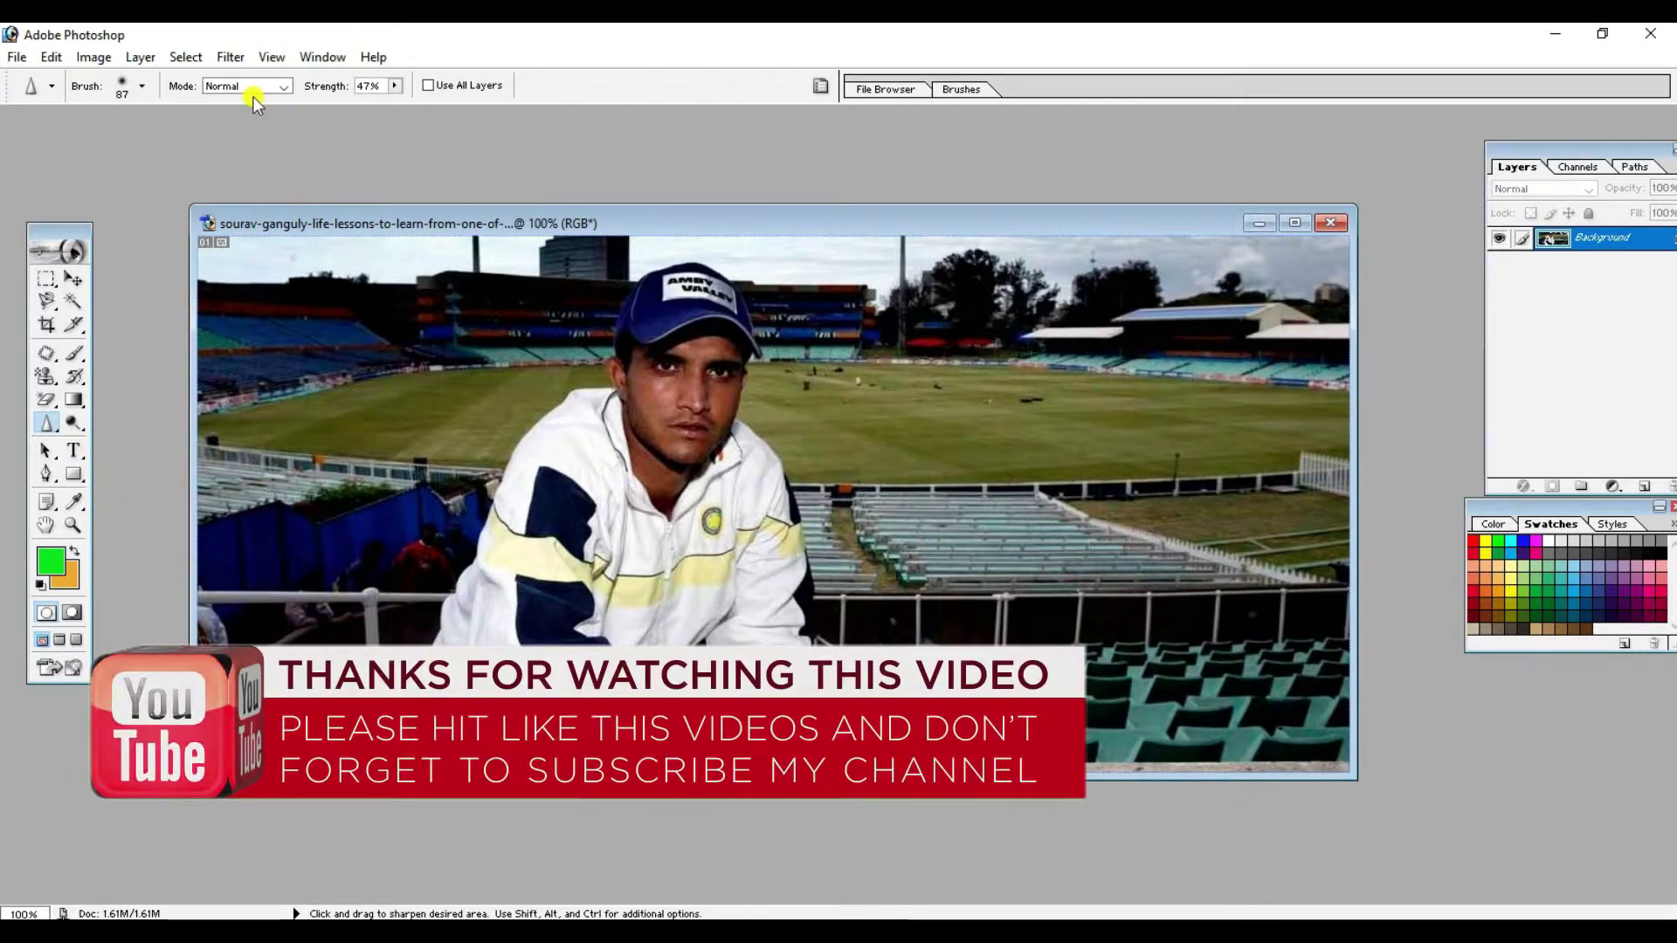
click(145, 89)
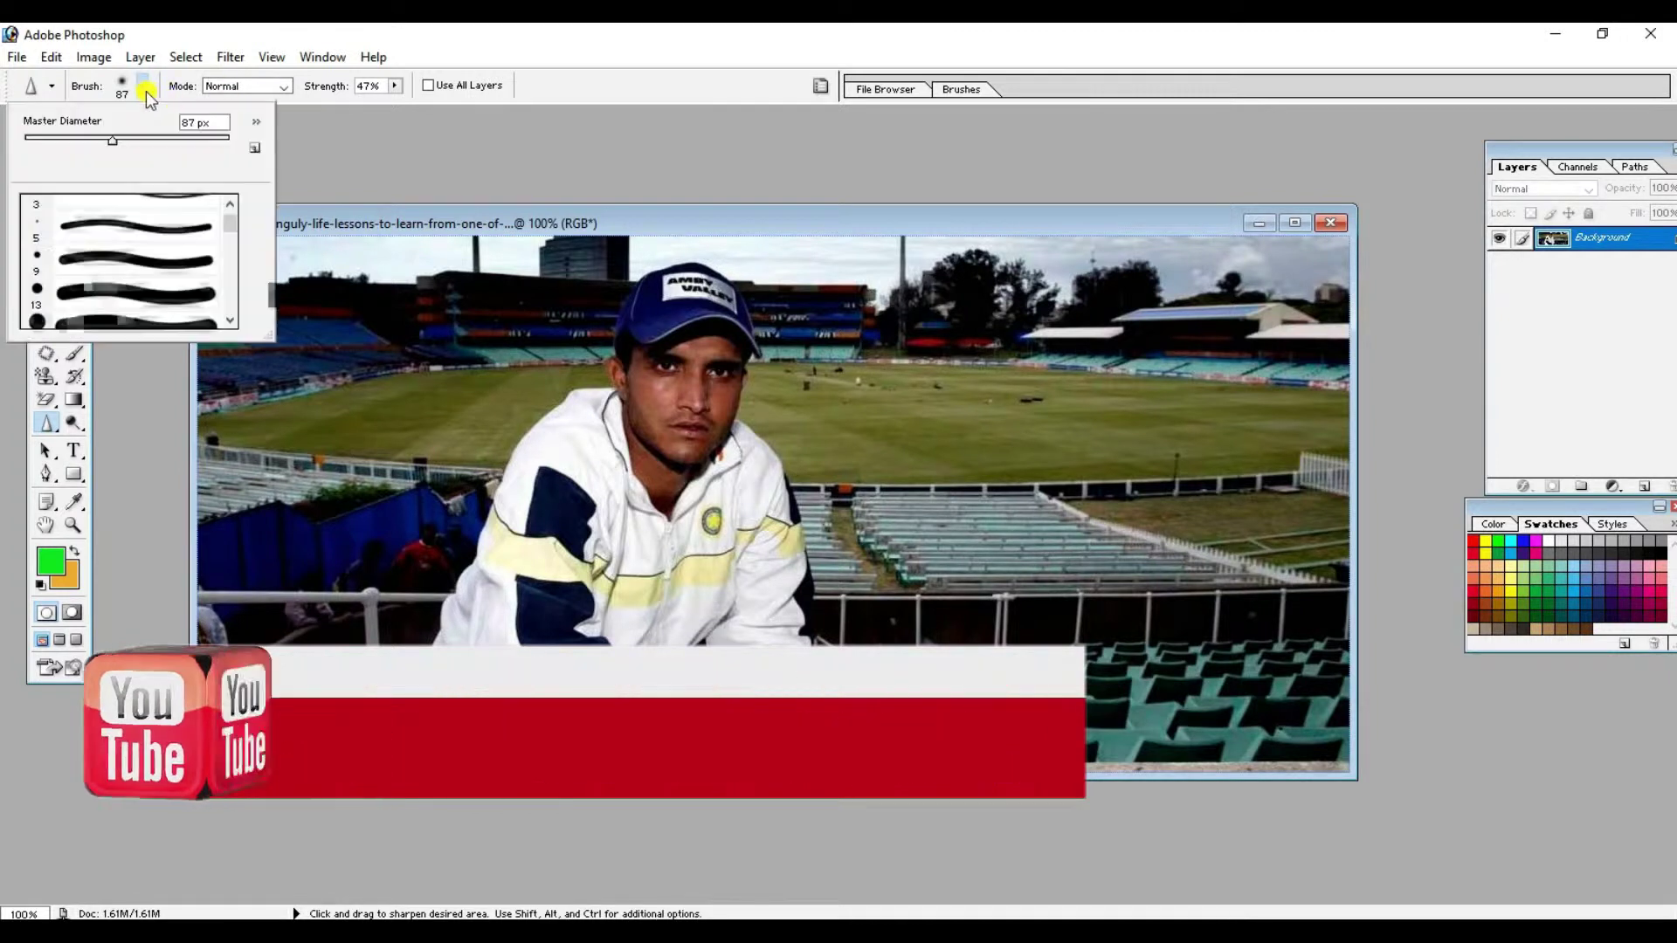
drag(110, 138, 105, 137)
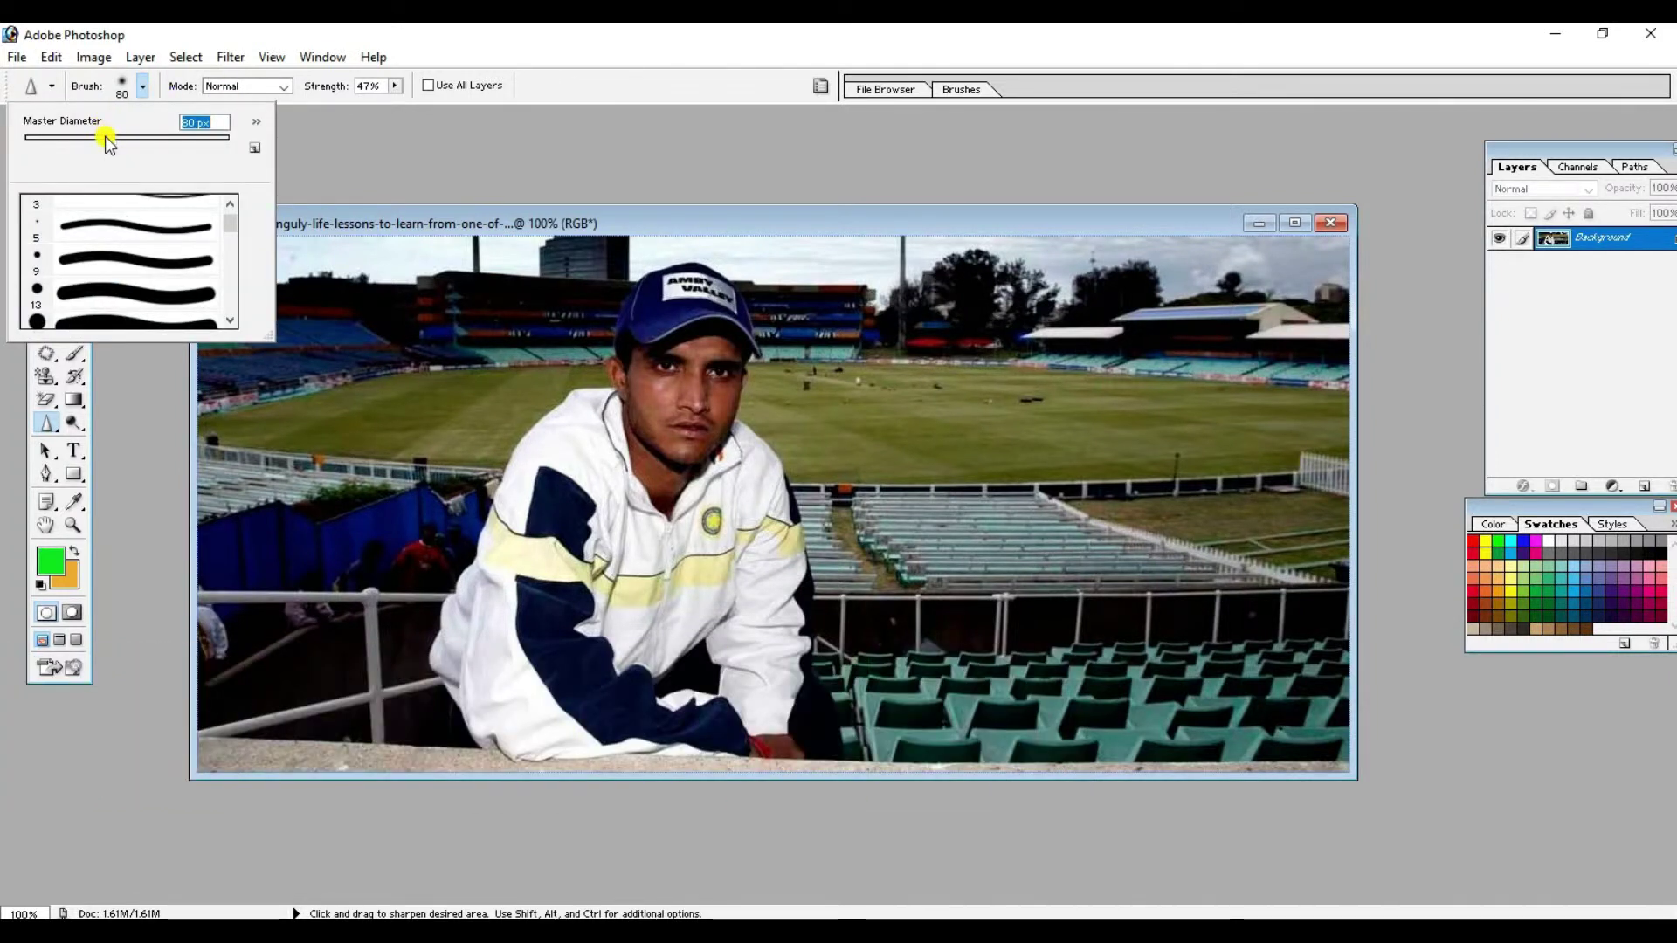
click(295, 148)
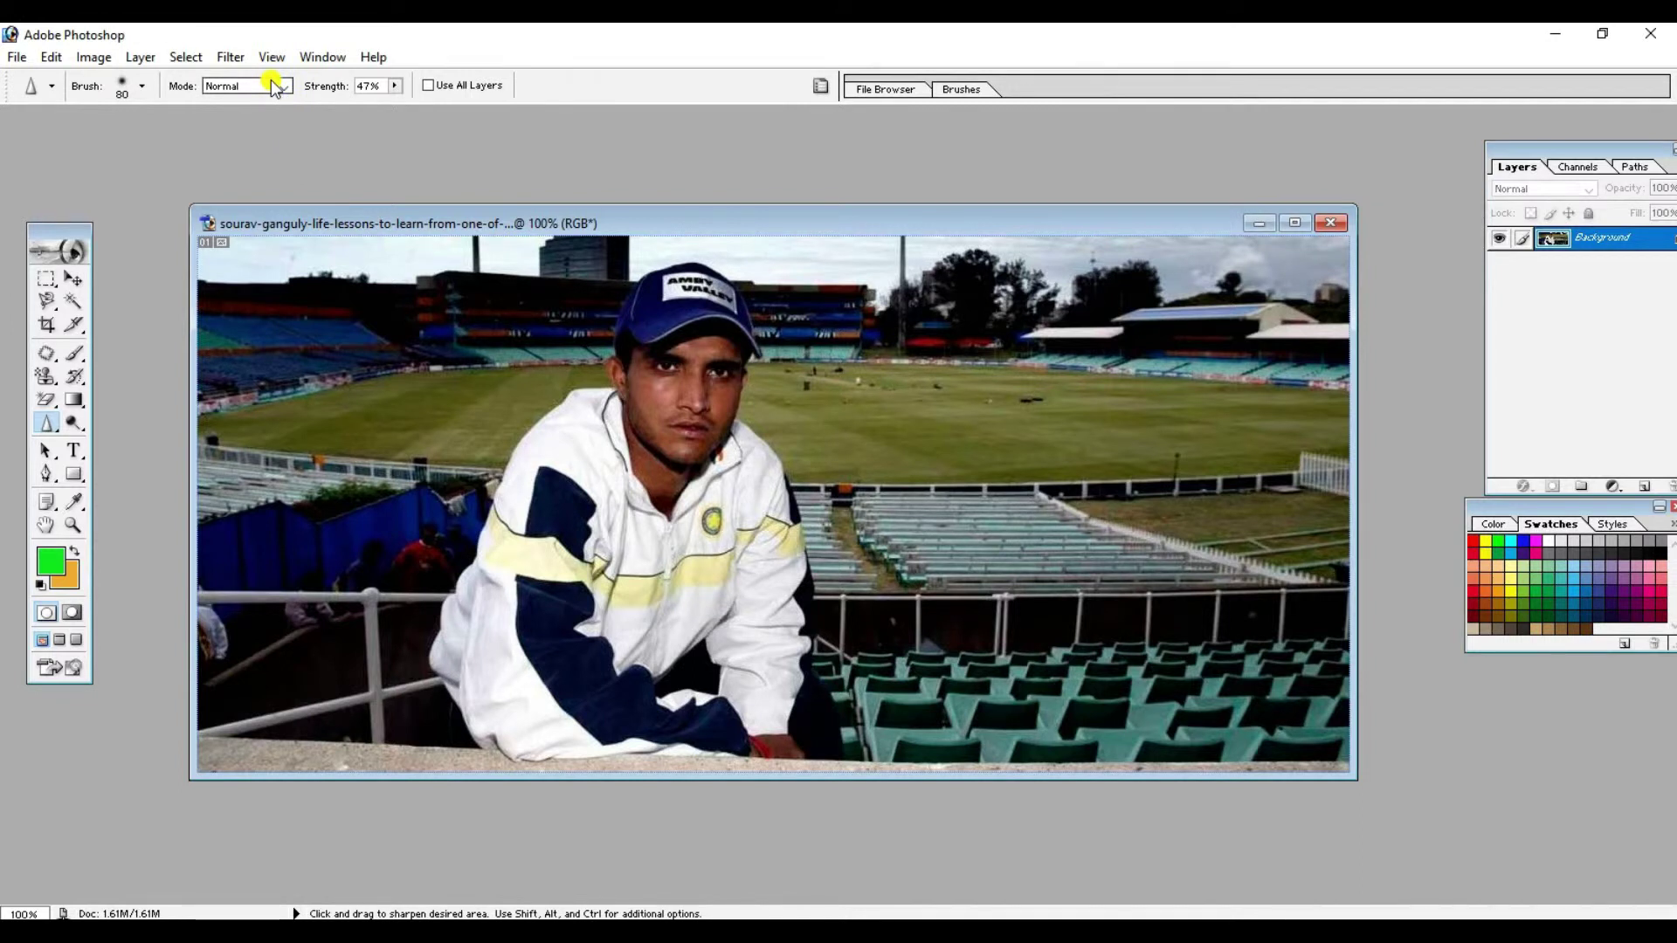
click(395, 87)
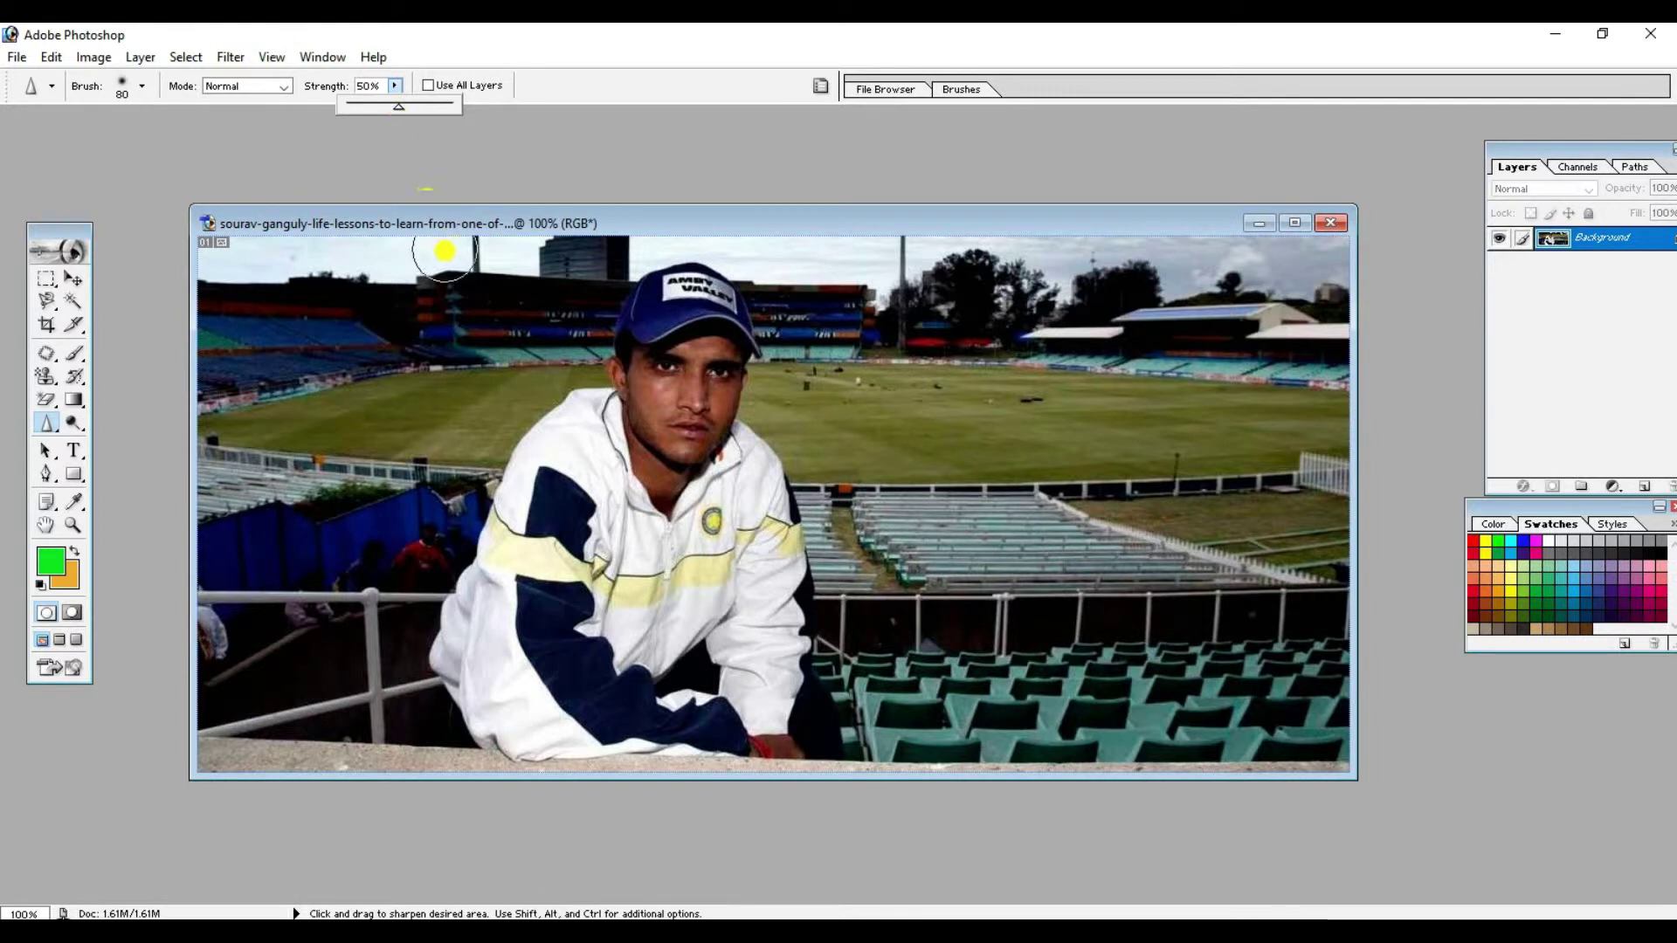
Step: Sharpen the field and the player's cheek and nose at 50%, then lower strength to 40%
click(433, 145)
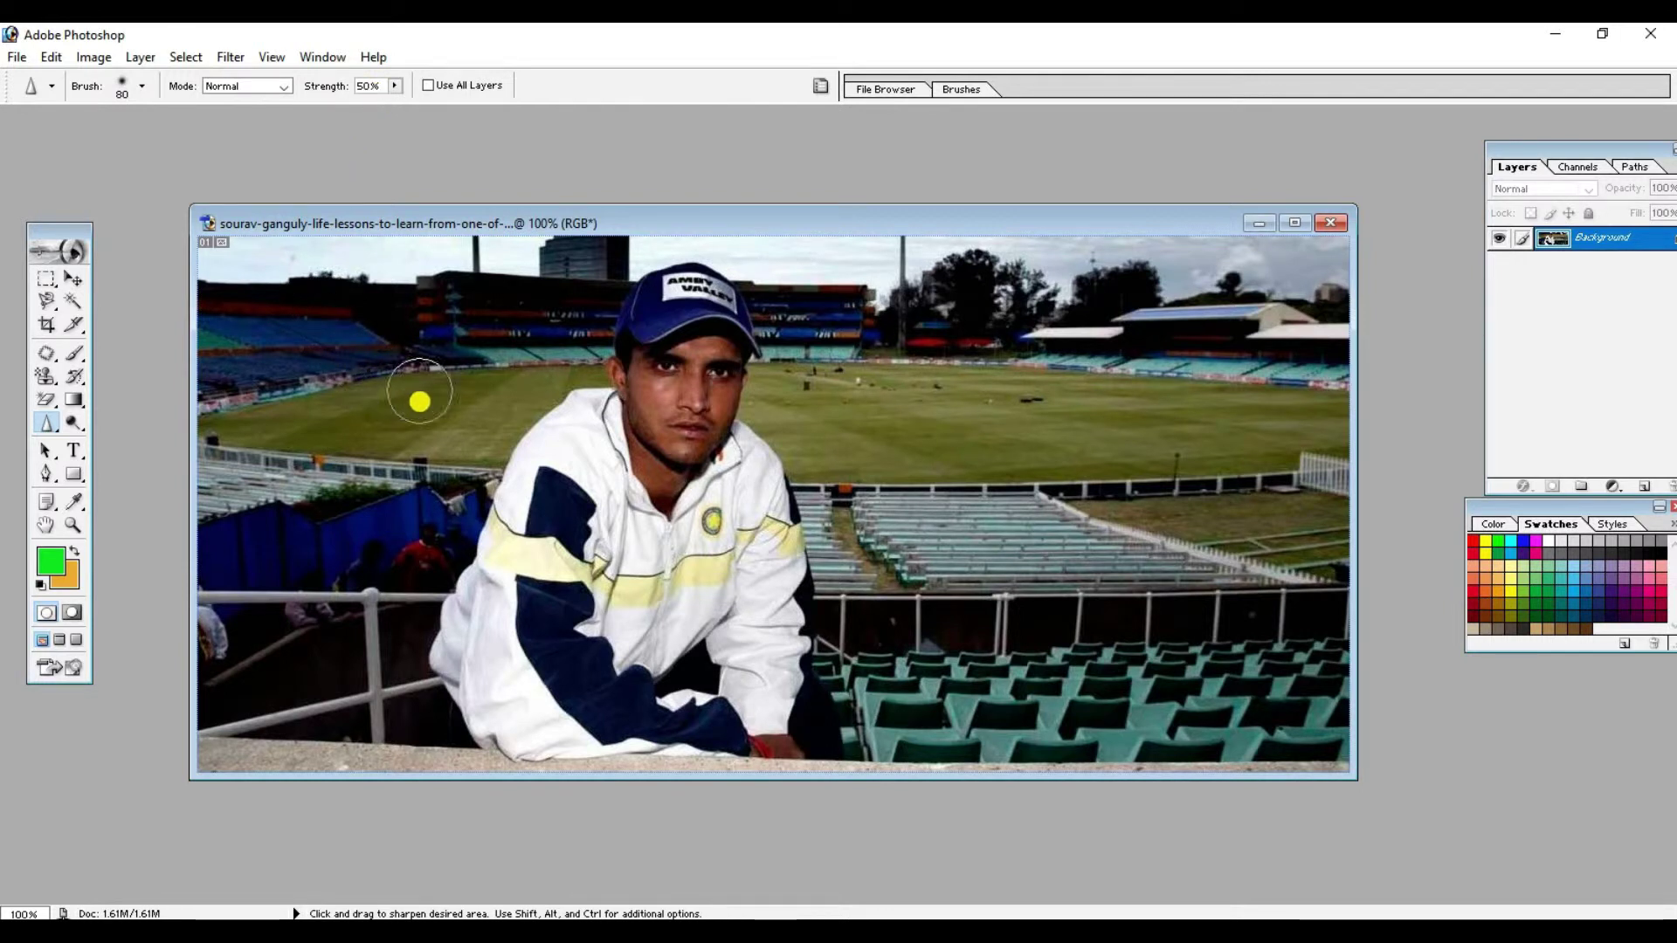
drag(670, 400, 662, 434)
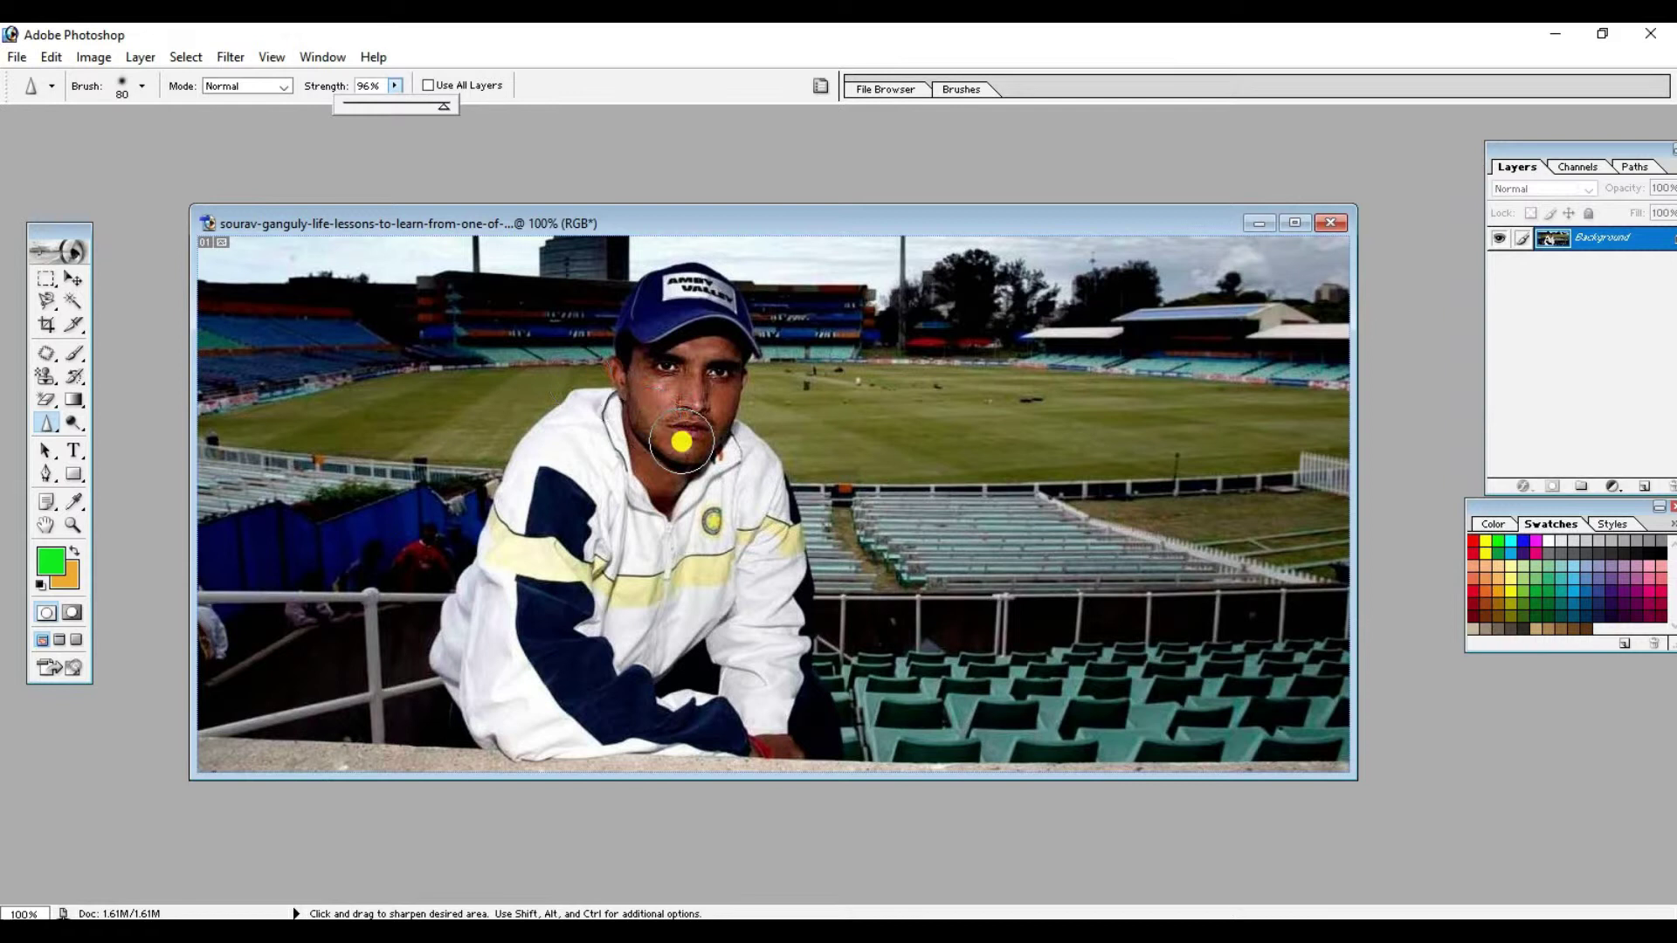
click(675, 434)
mouse_move(690, 375)
mouse_down()
mouse_move(727, 420)
mouse_move(693, 393)
mouse_move(714, 369)
mouse_up()
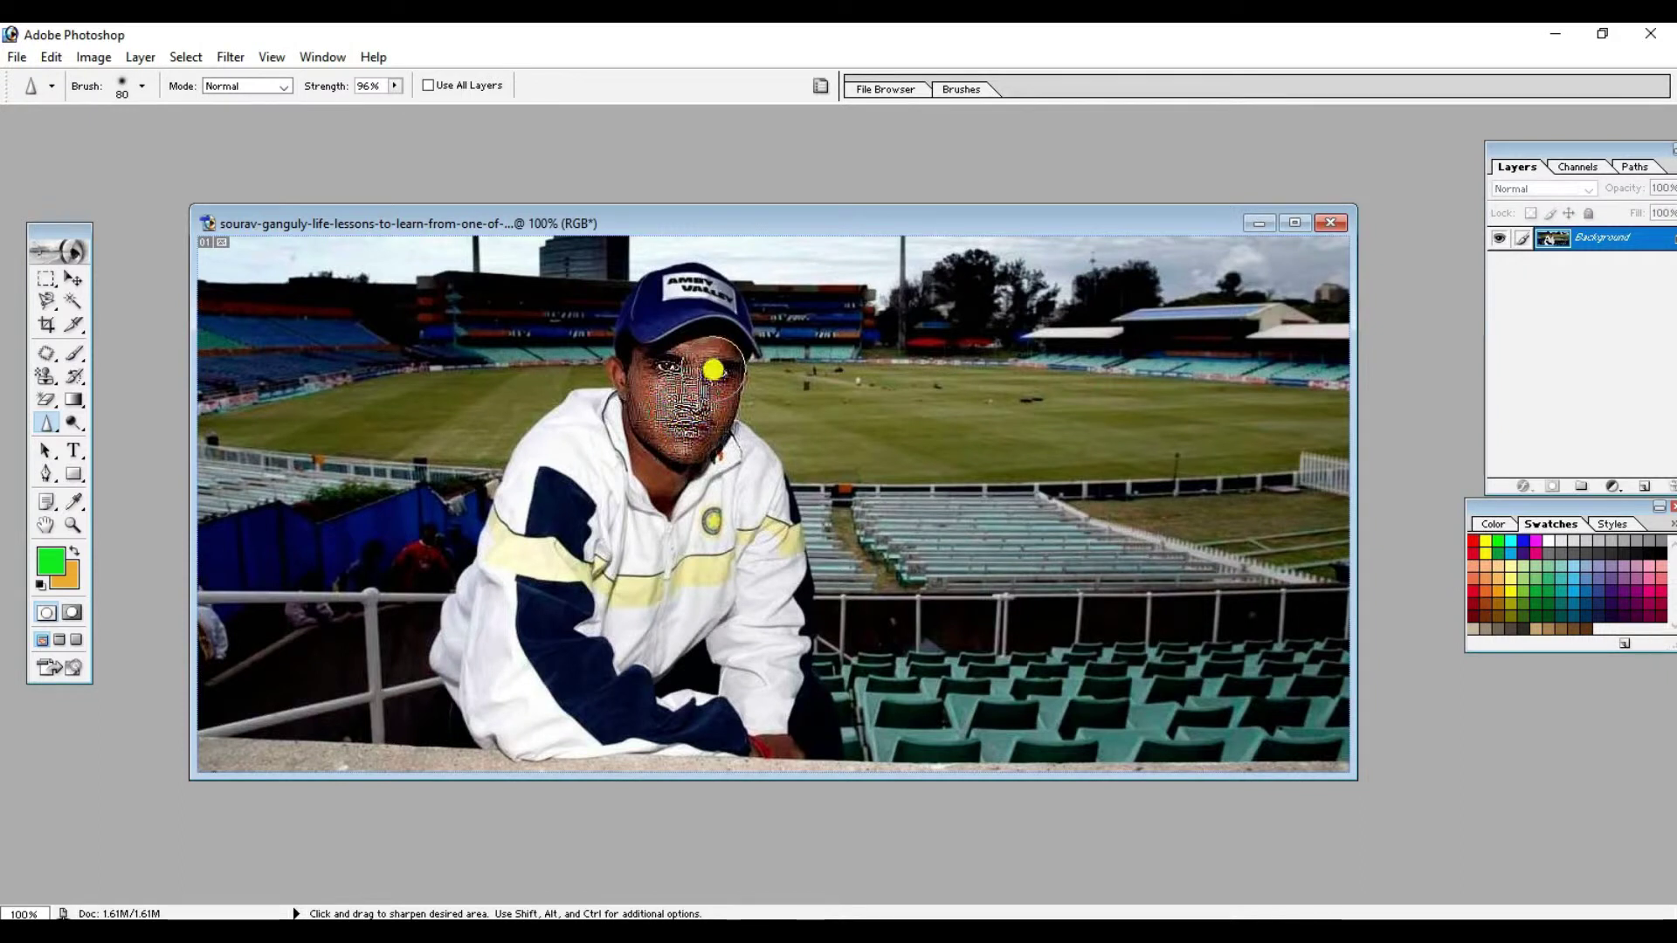
click(395, 86)
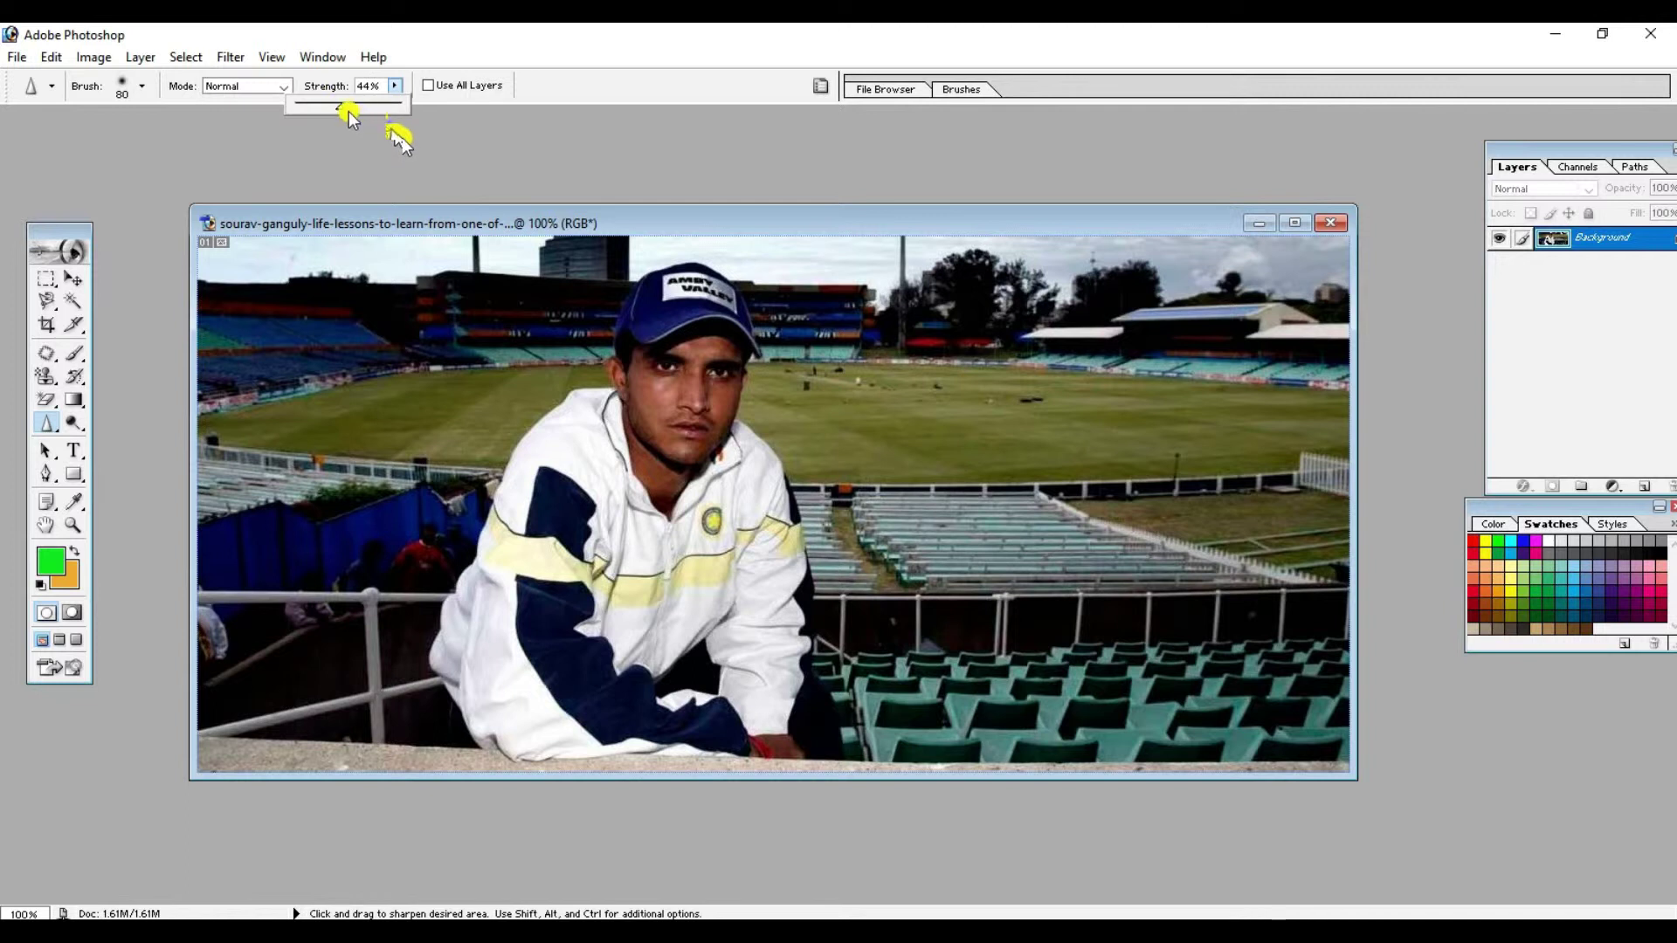
drag(338, 112, 338, 112)
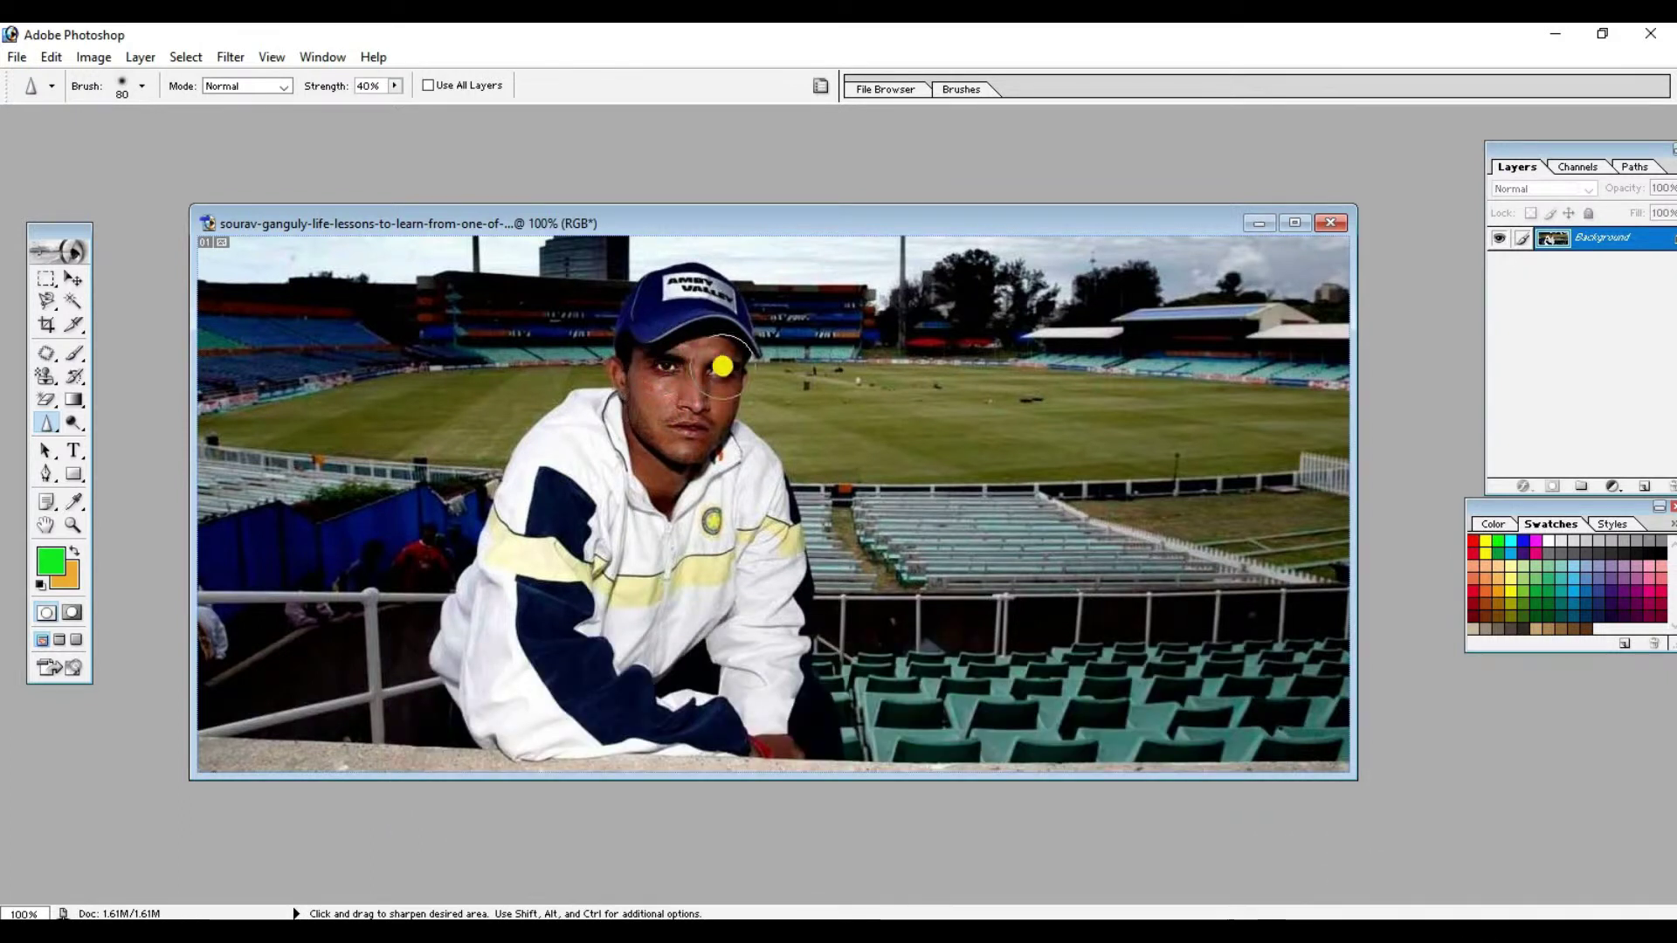
Step: Zoom to 200% and lightly sharpen the player's face from chin to cheek
key(ctrl)
key(ctrl+plus)
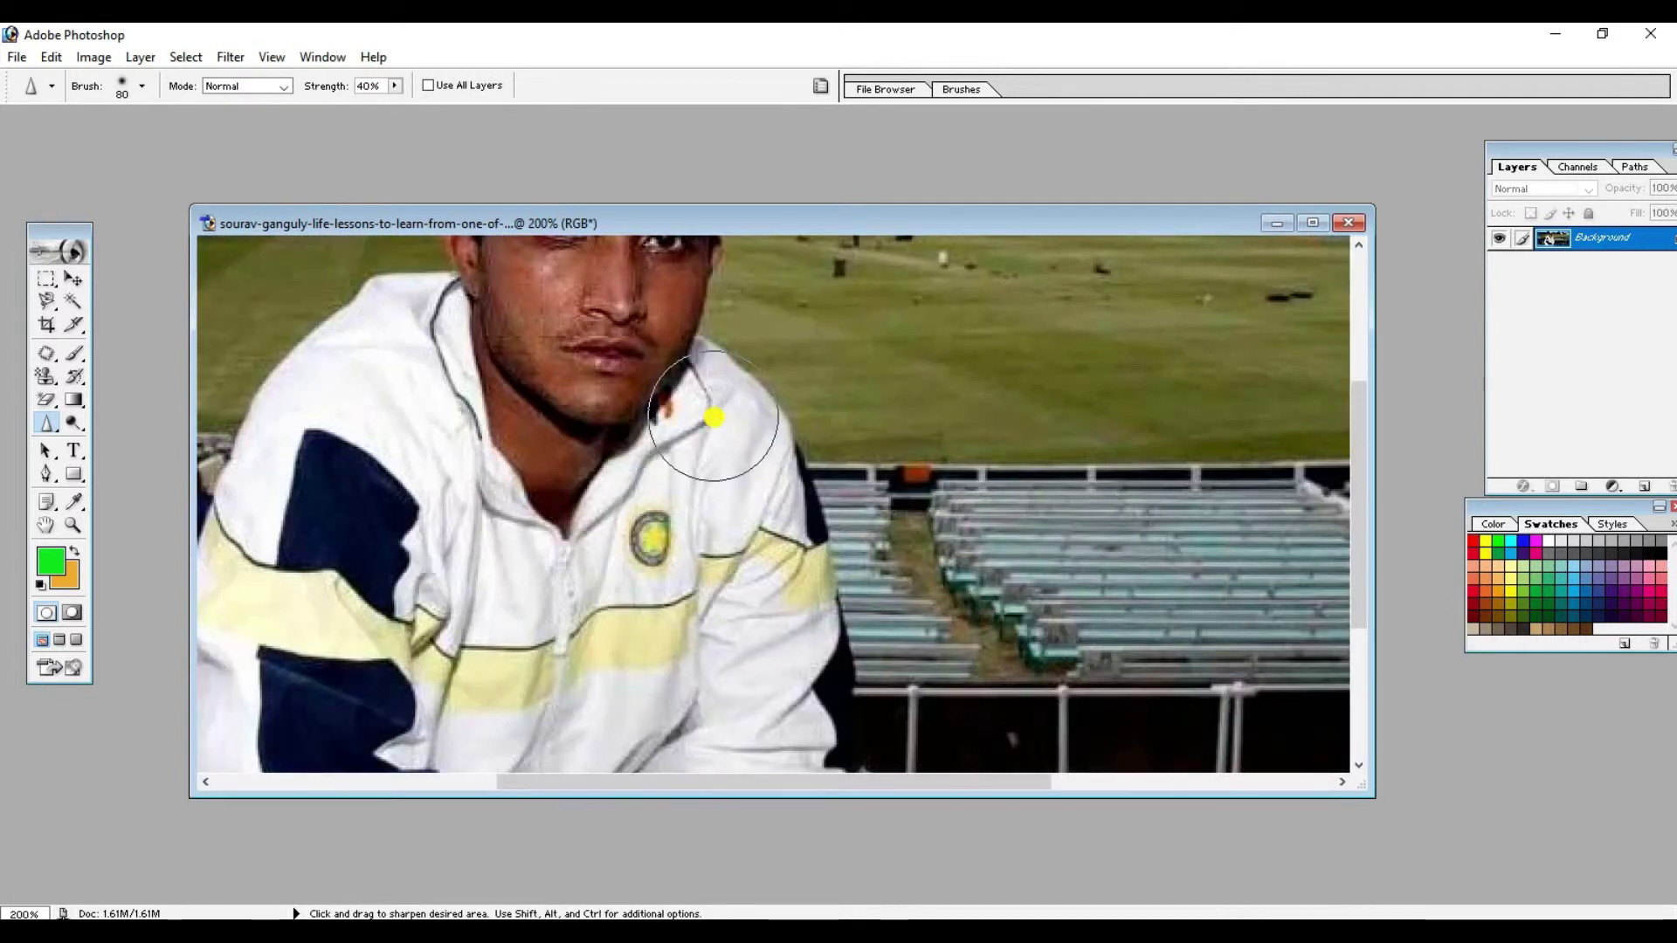
scroll(711, 417, up, 2)
mouse_move(597, 468)
mouse_down()
mouse_move(505, 378)
mouse_move(562, 292)
mouse_move(637, 285)
mouse_move(731, 501)
mouse_move(599, 411)
mouse_move(688, 425)
mouse_move(611, 568)
mouse_move(610, 629)
mouse_move(232, 437)
mouse_move(729, 463)
mouse_up()
scroll(684, 419, up, 1)
scroll(687, 424, up, 1)
scroll(690, 429, up, 1)
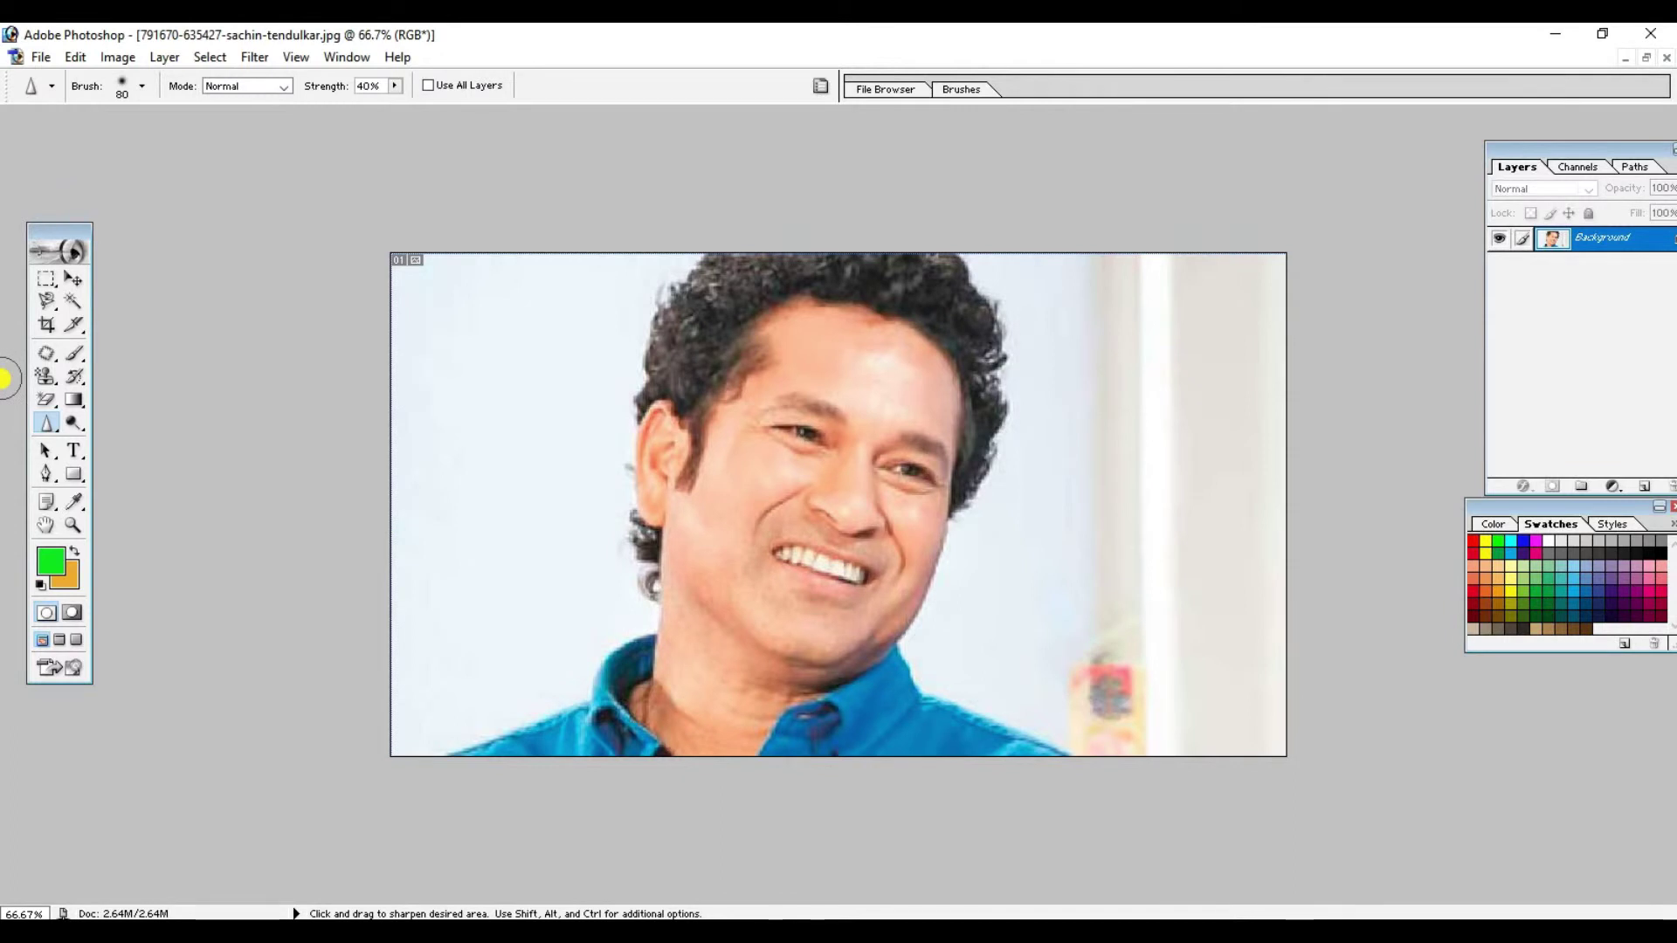
Step: Switch to the Smudge tool and zoom the smiling-face photo to 100%
click(54, 434)
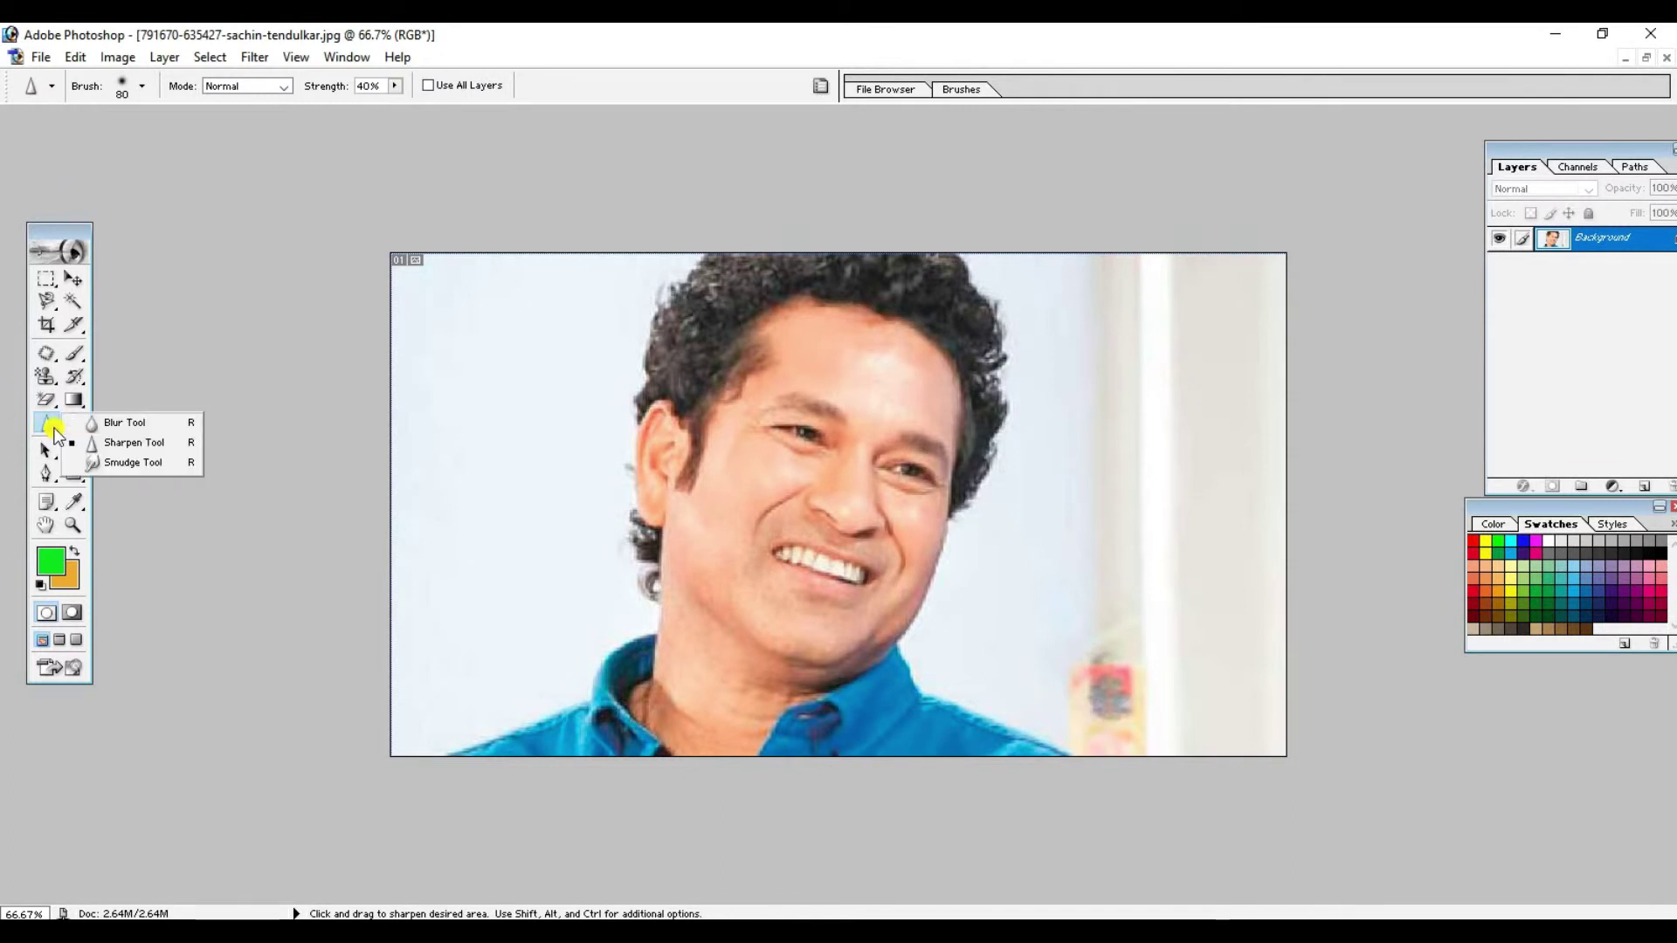
click(92, 458)
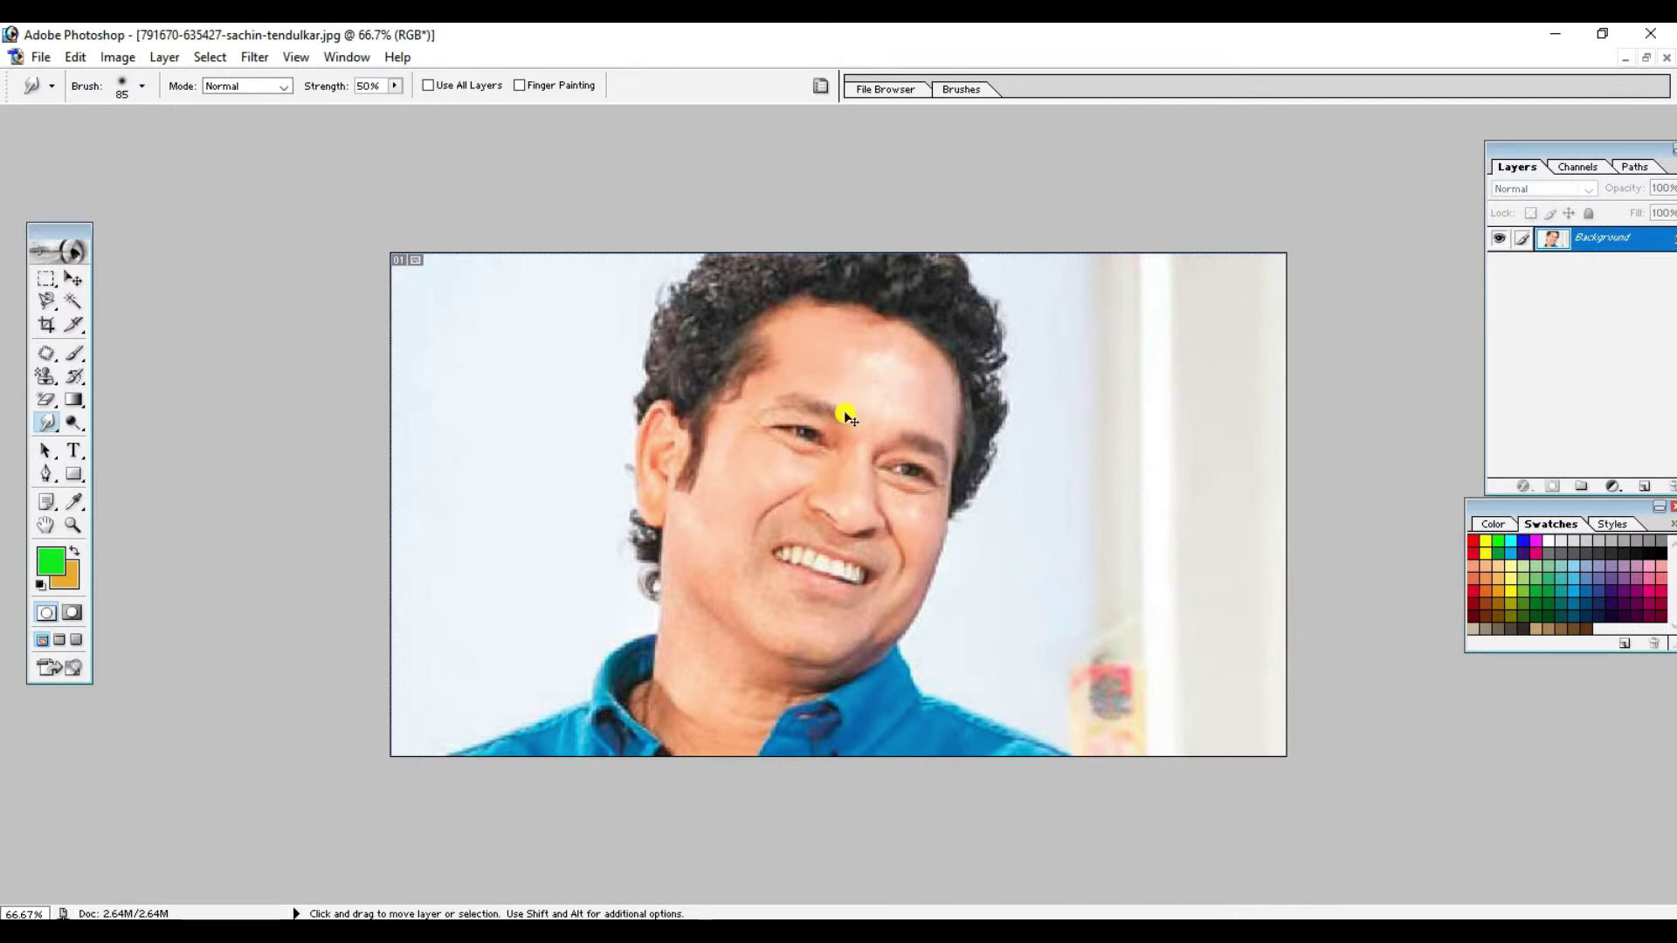
key(ctrl+plus)
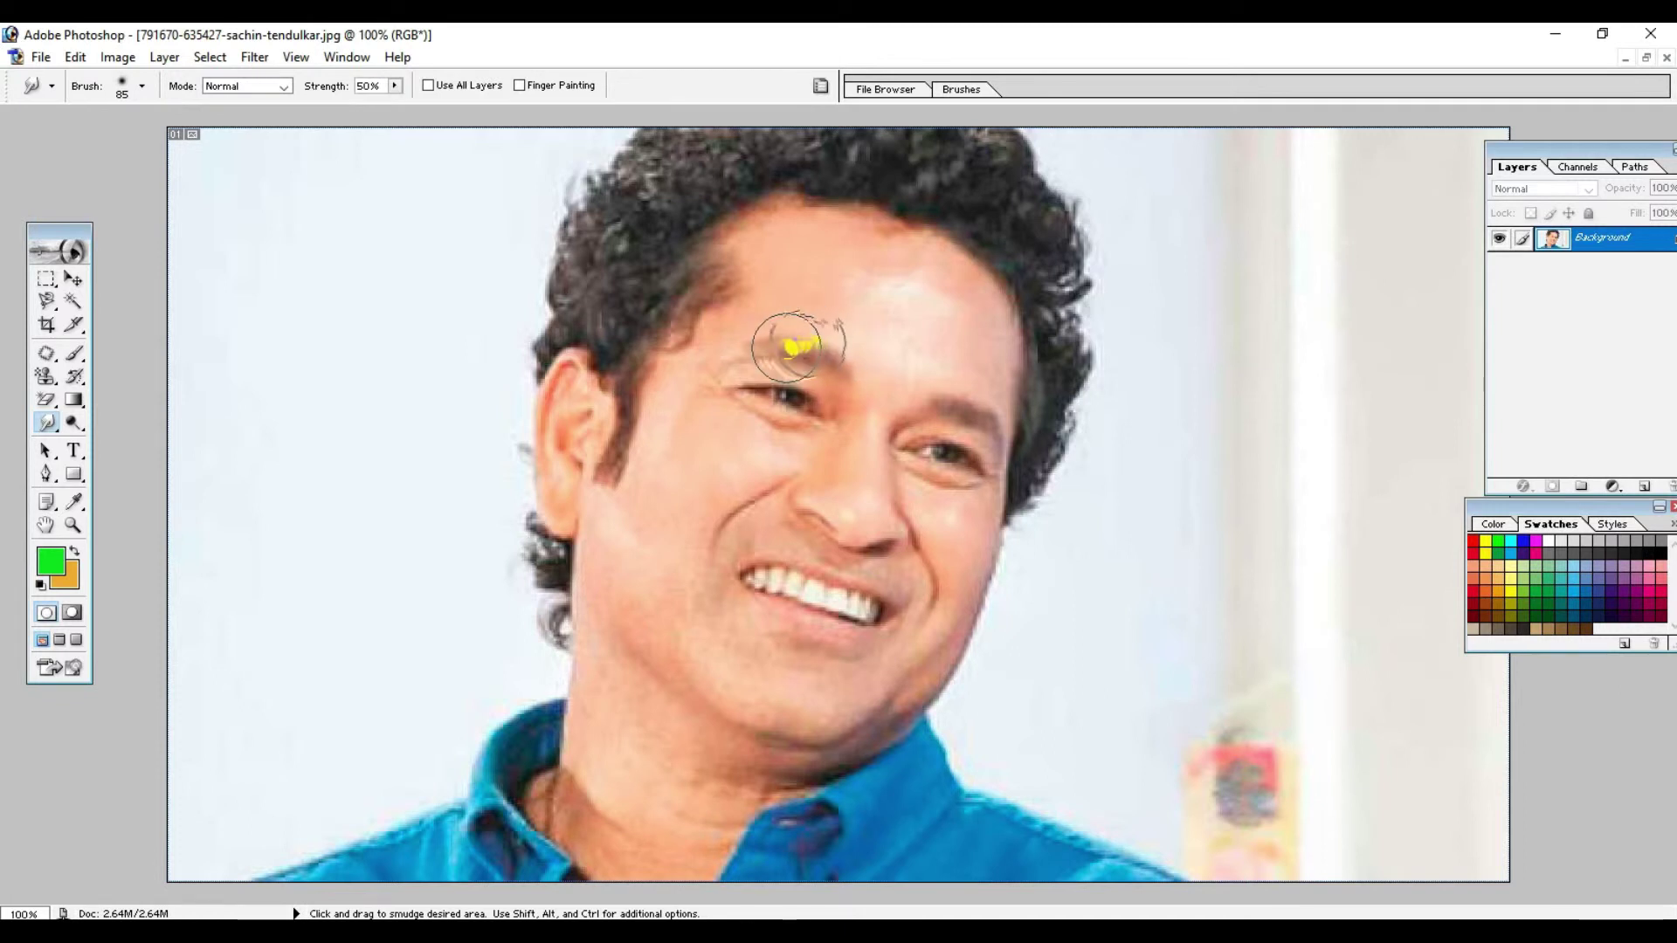
Step: Smudge the man's inner eyebrow, both mouth corners and the nostril shading near his nose
drag(782, 344, 760, 349)
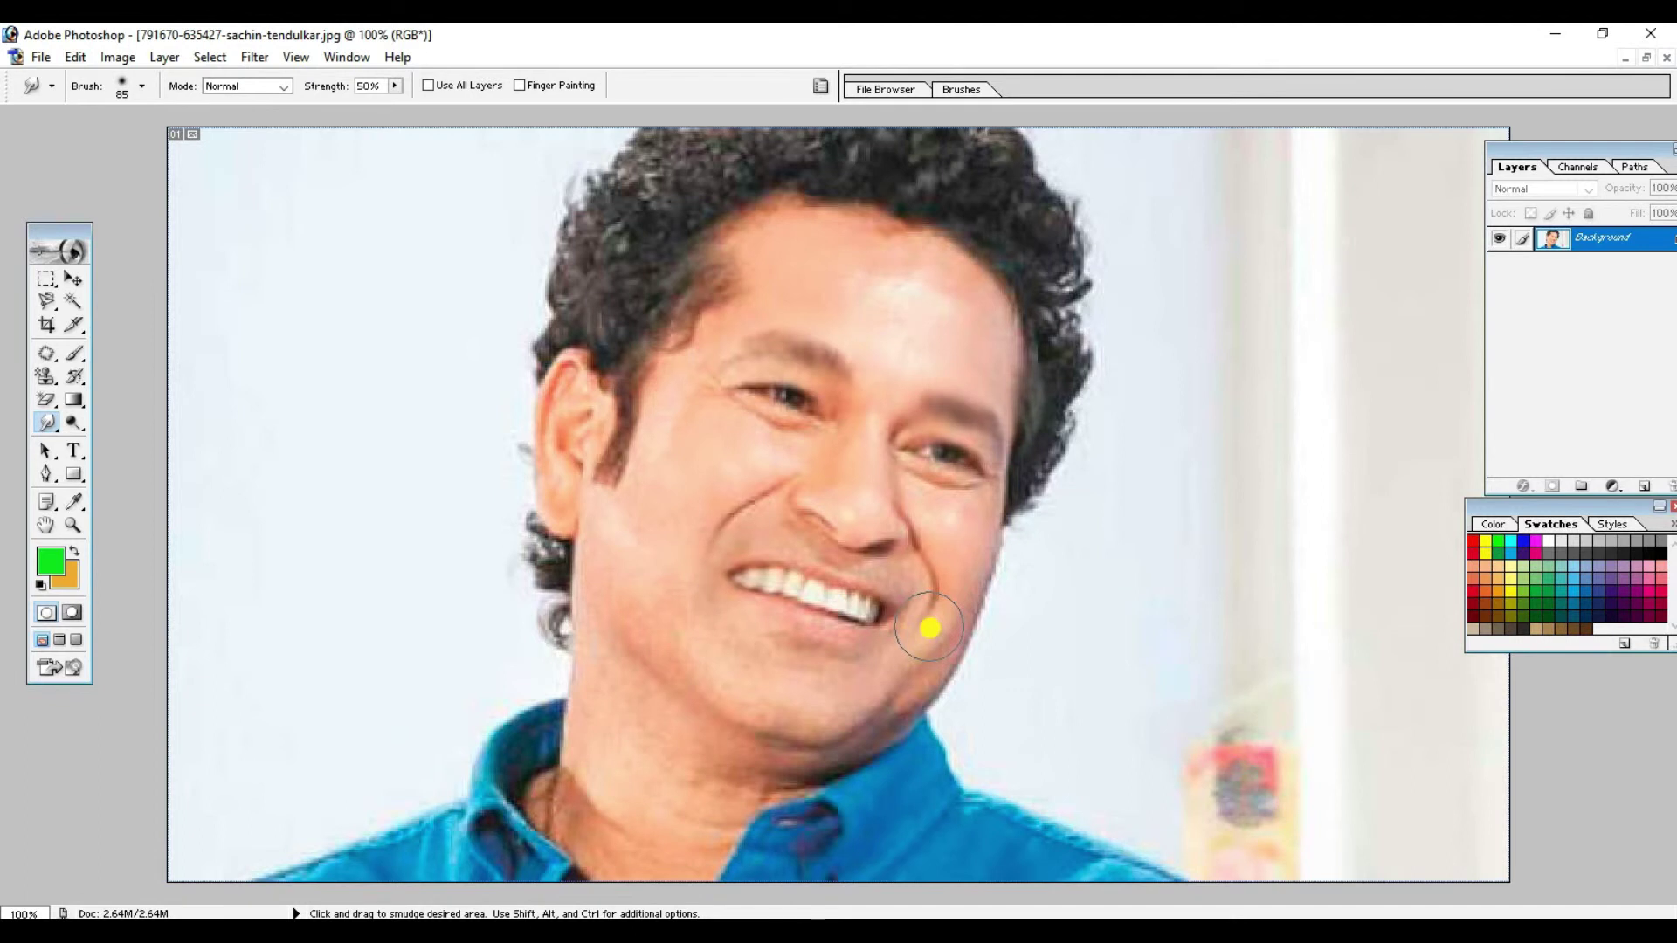
drag(905, 627, 936, 611)
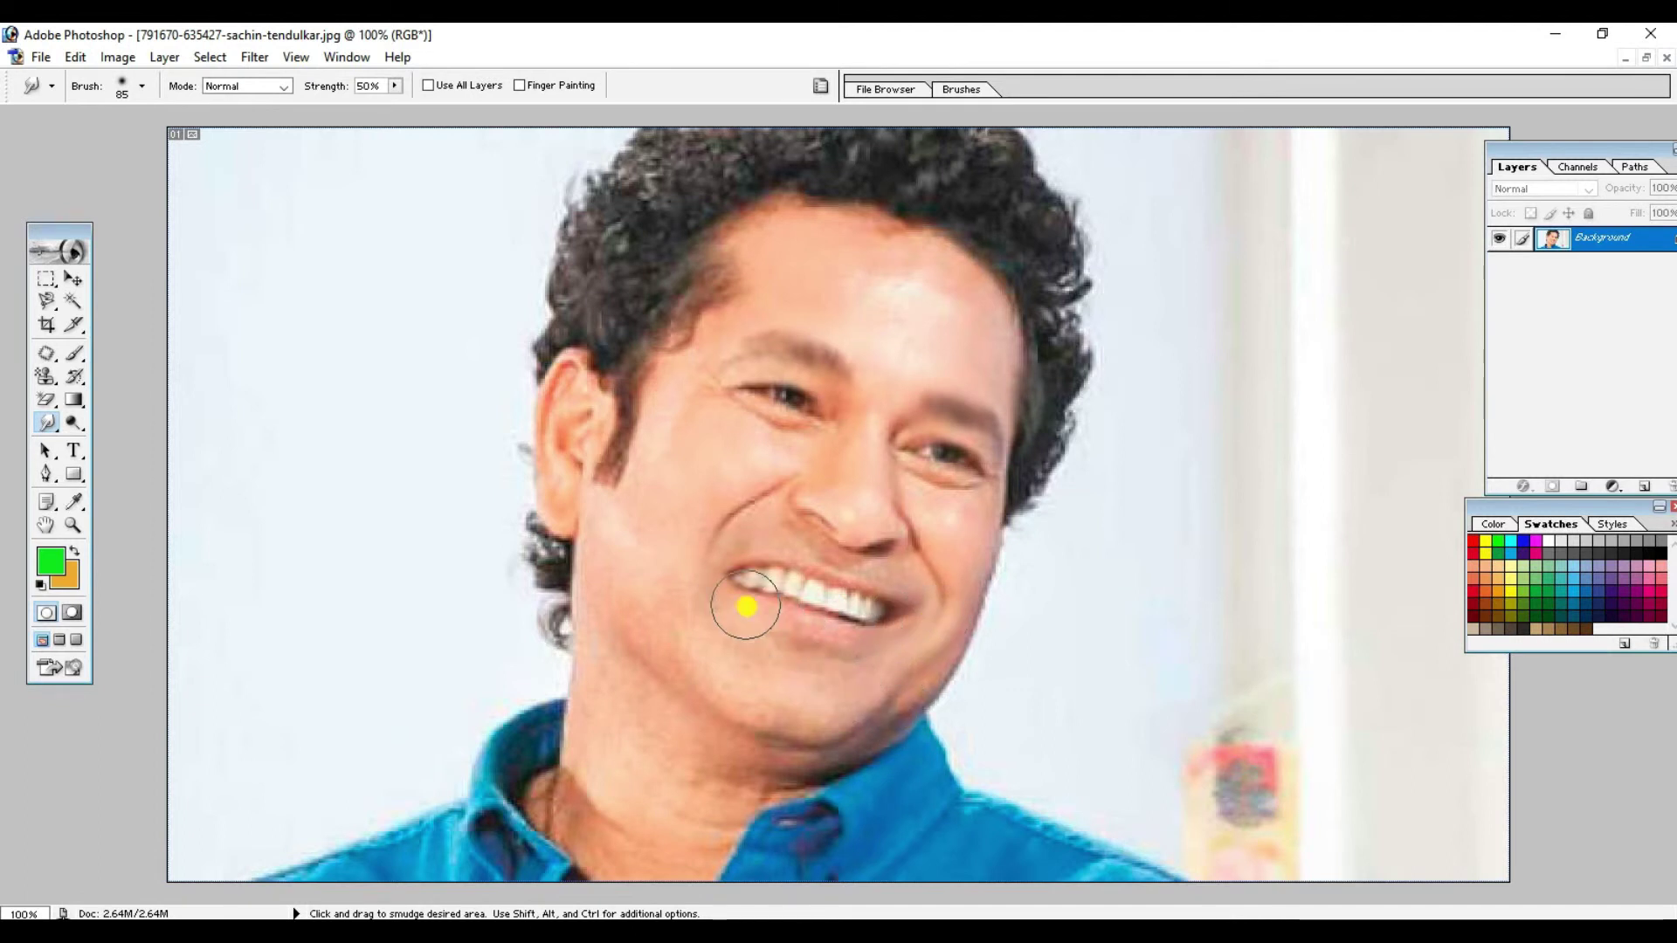
drag(732, 582, 756, 582)
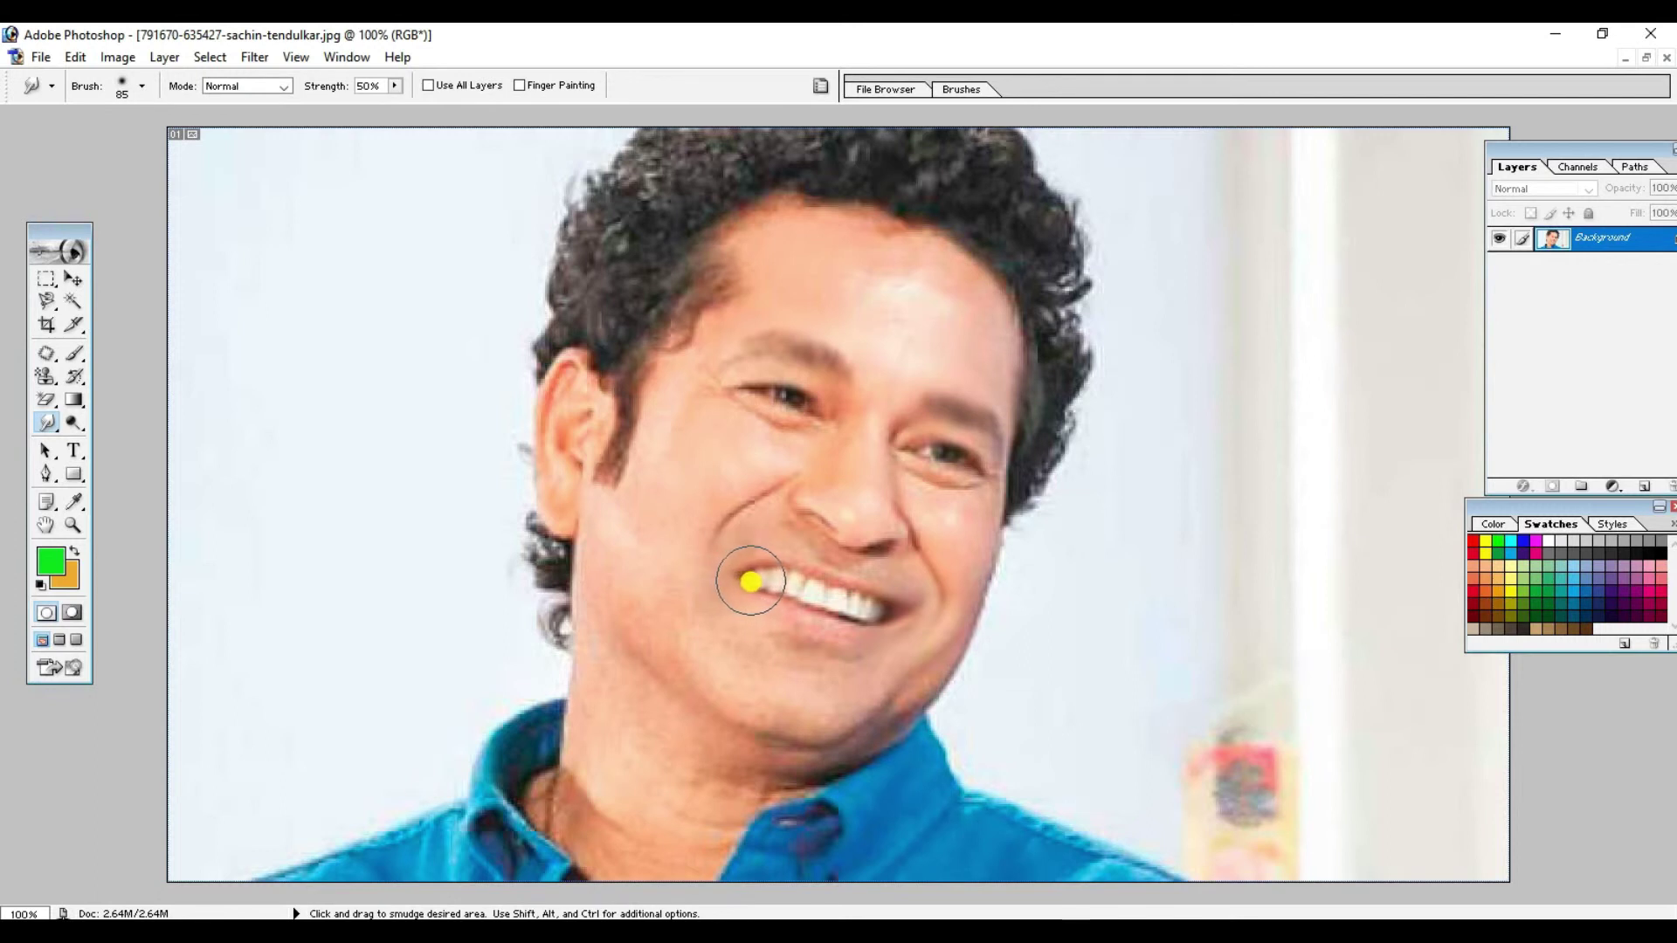
drag(910, 611, 887, 611)
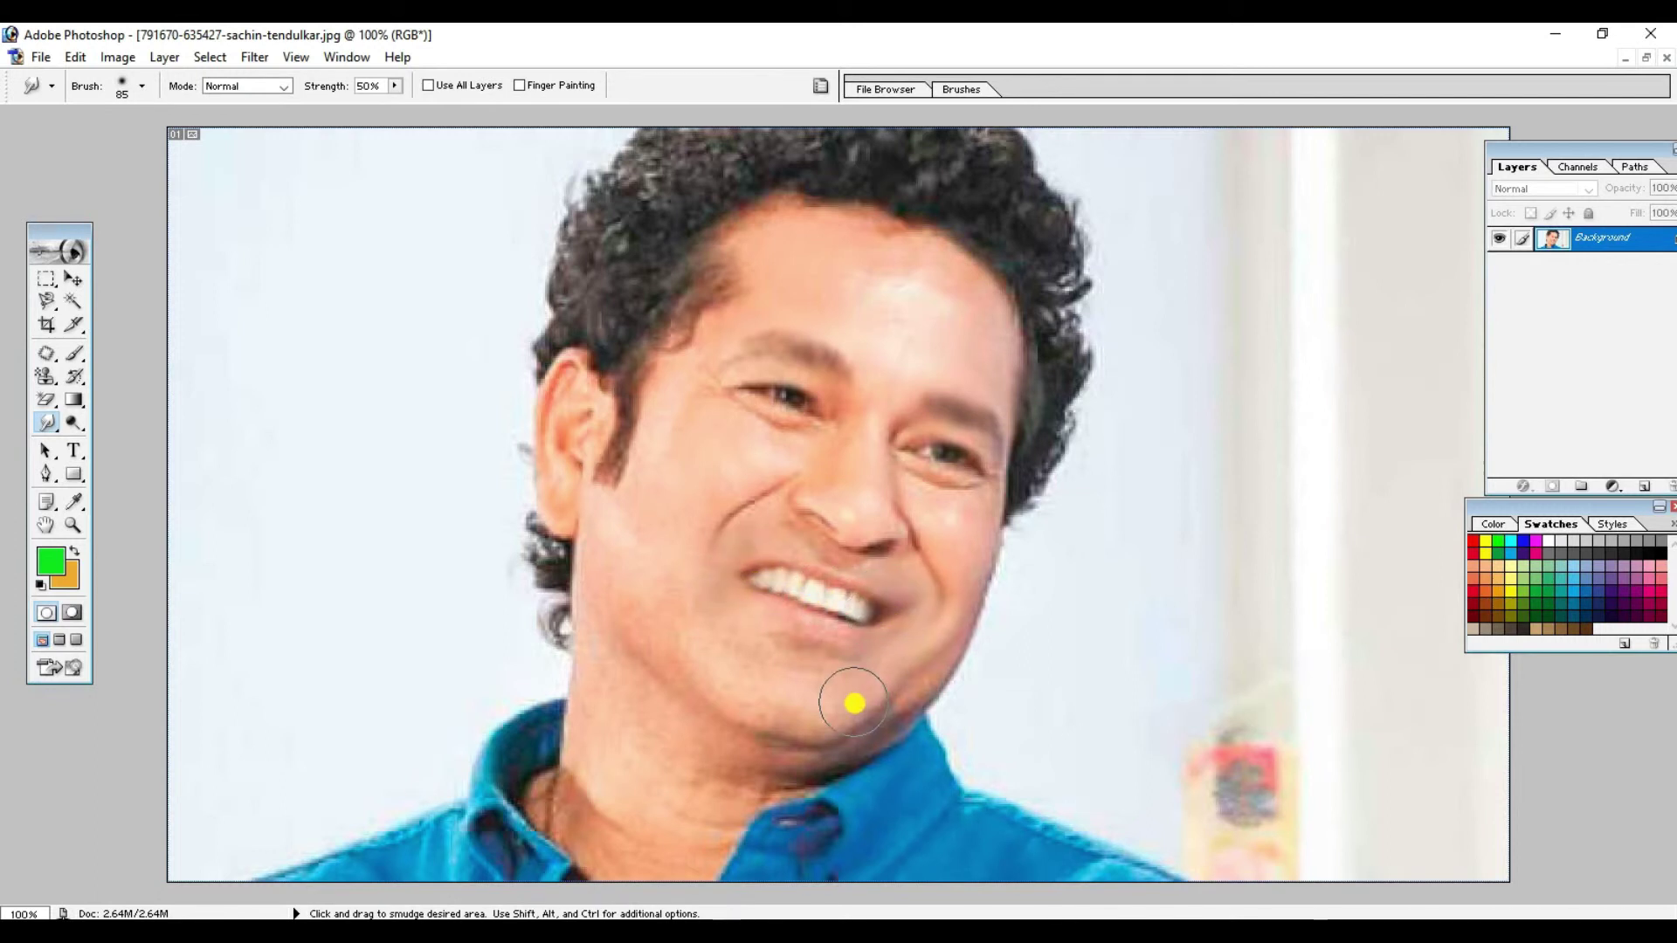
mouse_move(823, 544)
mouse_down()
mouse_move(853, 526)
mouse_move(674, 631)
mouse_up()
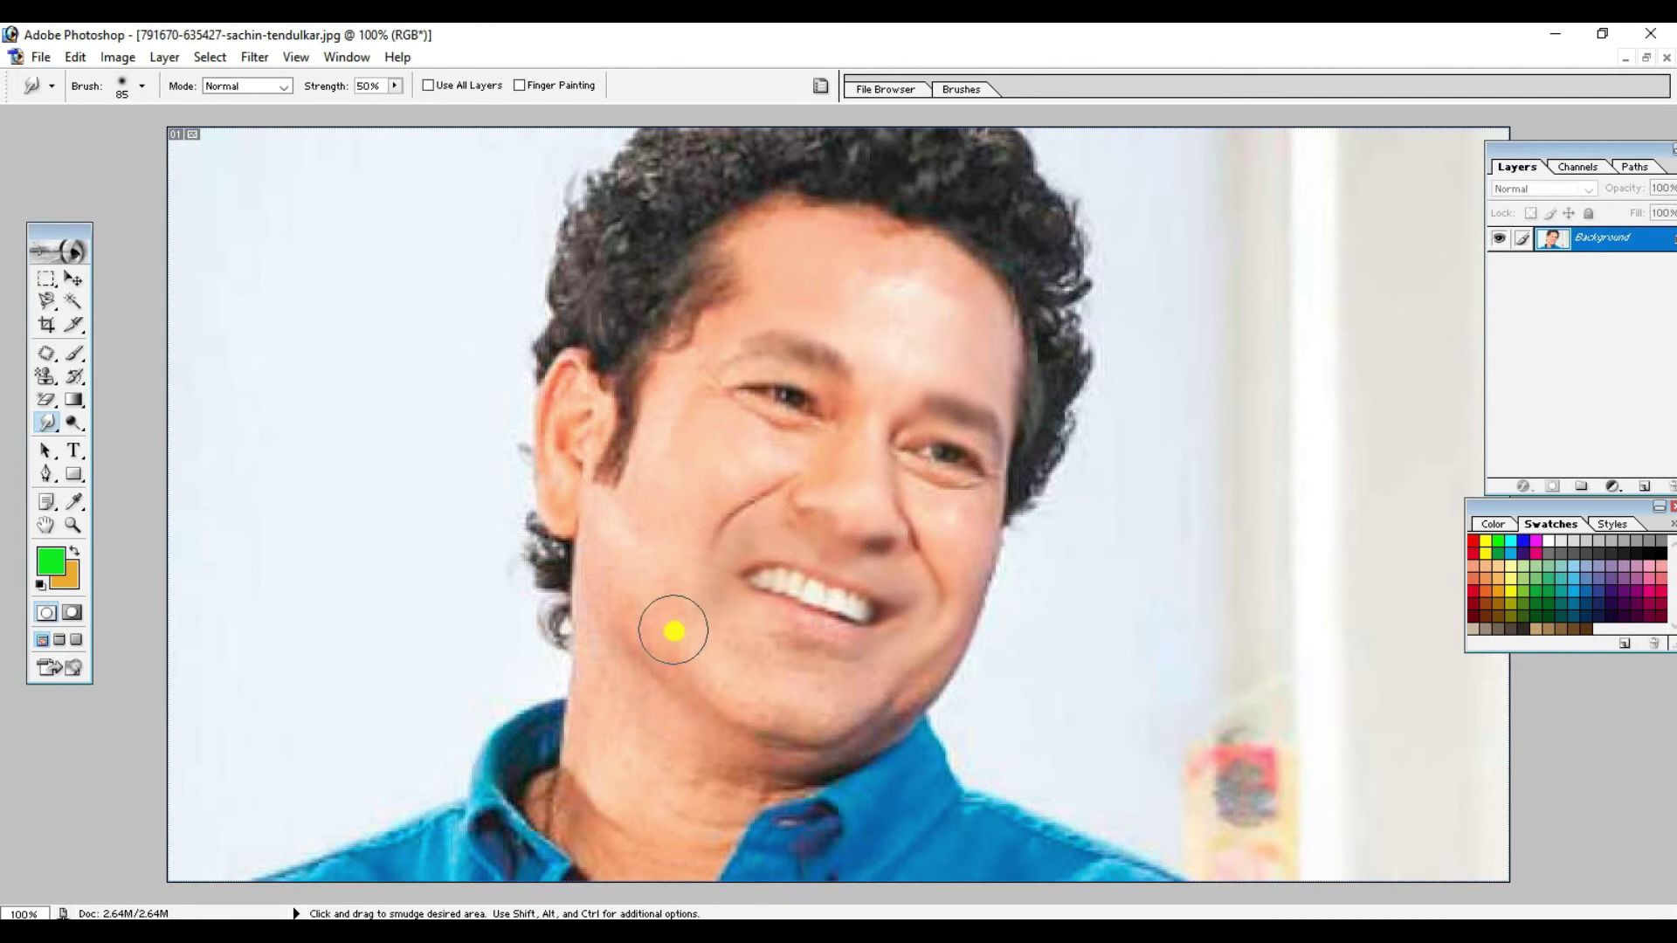